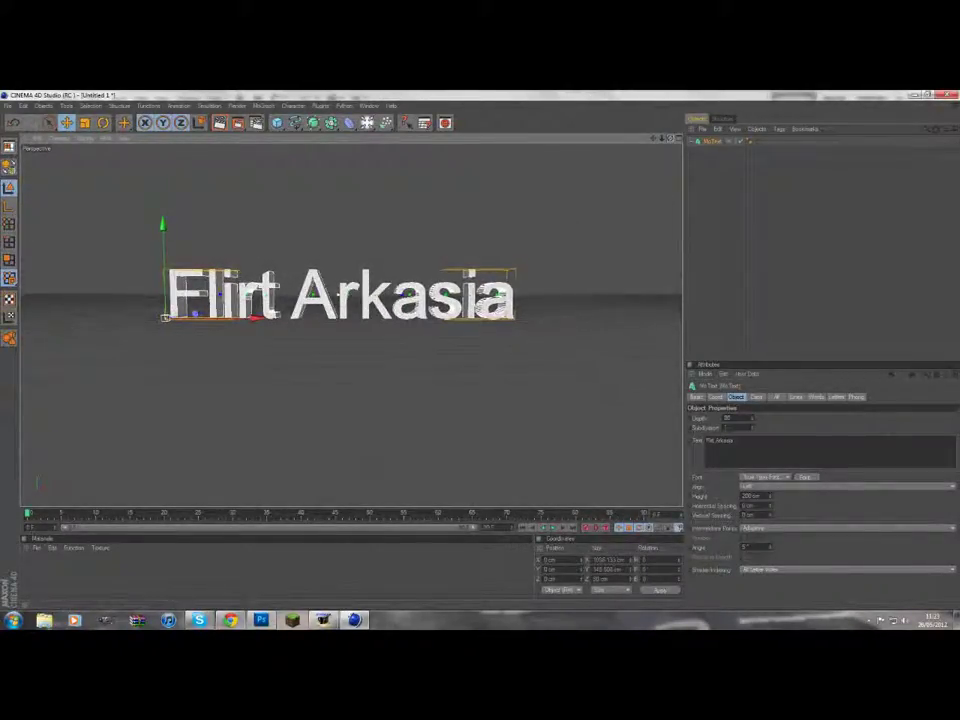
# Give the Flirt Arkasia MoText fillet caps, then paste a copy whose start cap is plain Cap.
pyautogui.click(757, 397)
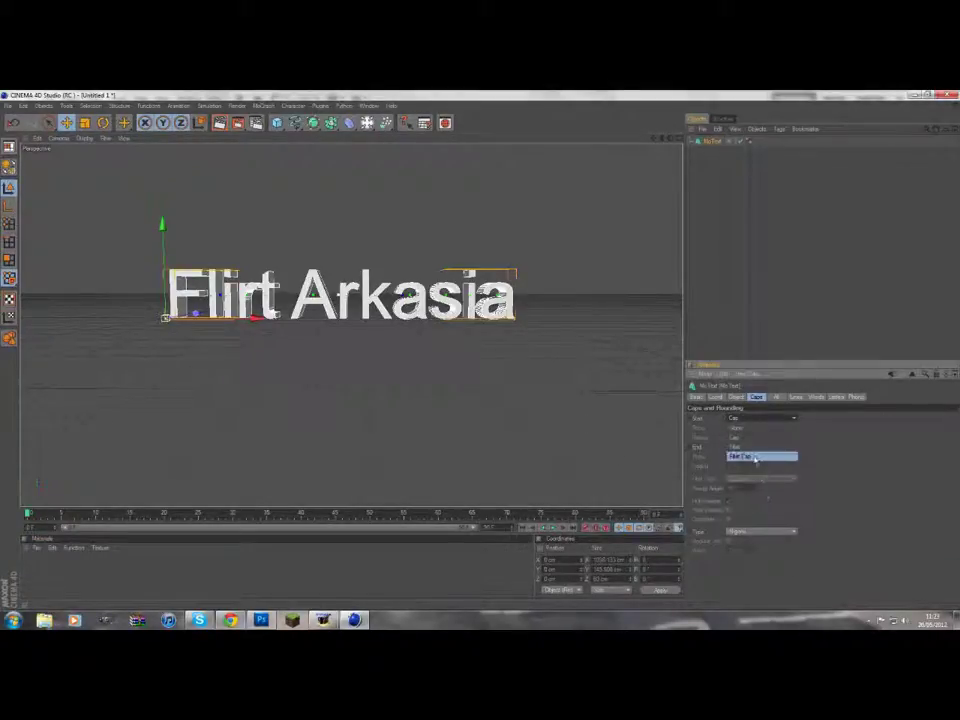
pyautogui.click(755, 457)
pyautogui.hotkey('ctrl', 'c')
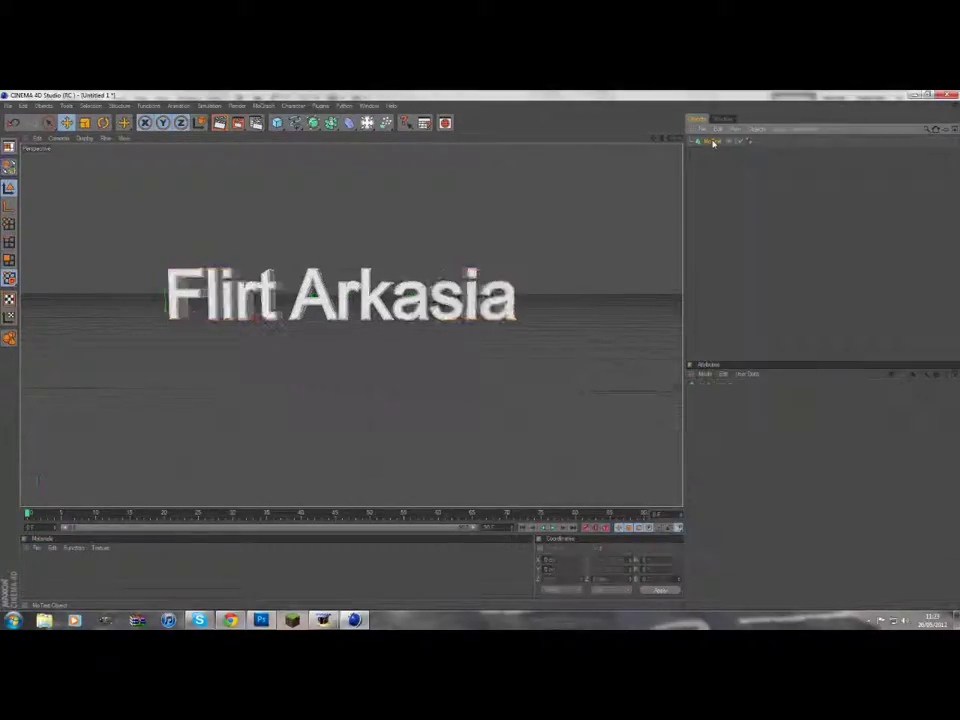
pyautogui.hotkey('ctrl', 'v')
pyautogui.click(760, 417)
pyautogui.click(741, 452)
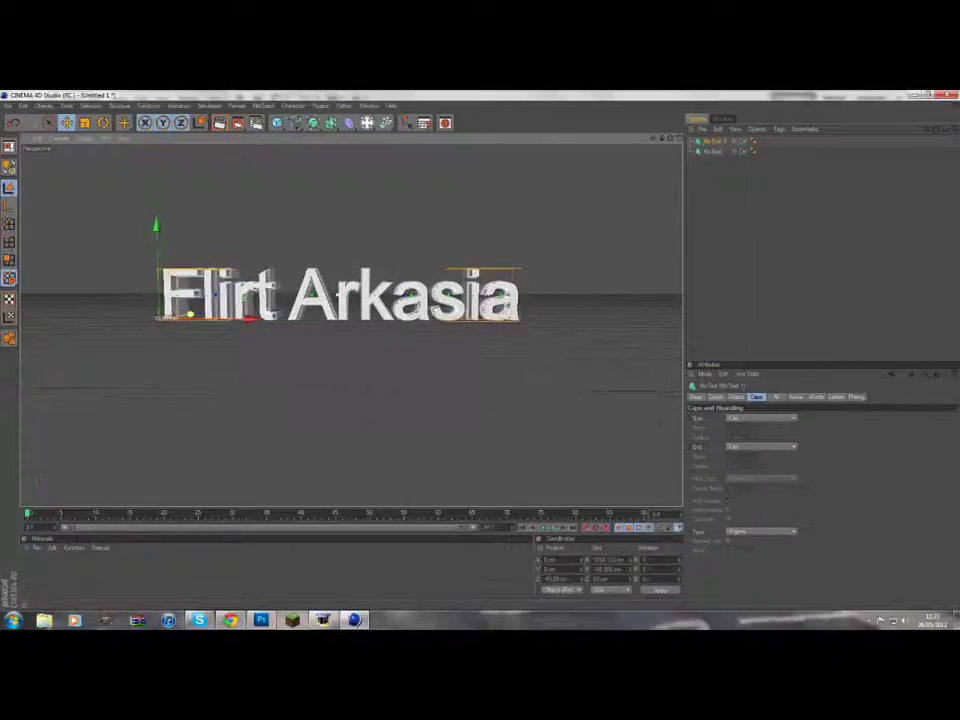
# Create an orange material and apply it to the Flirt Arkasia text.
pyautogui.doubleClick(96, 589)
pyautogui.click(31, 569)
pyautogui.click(716, 445)
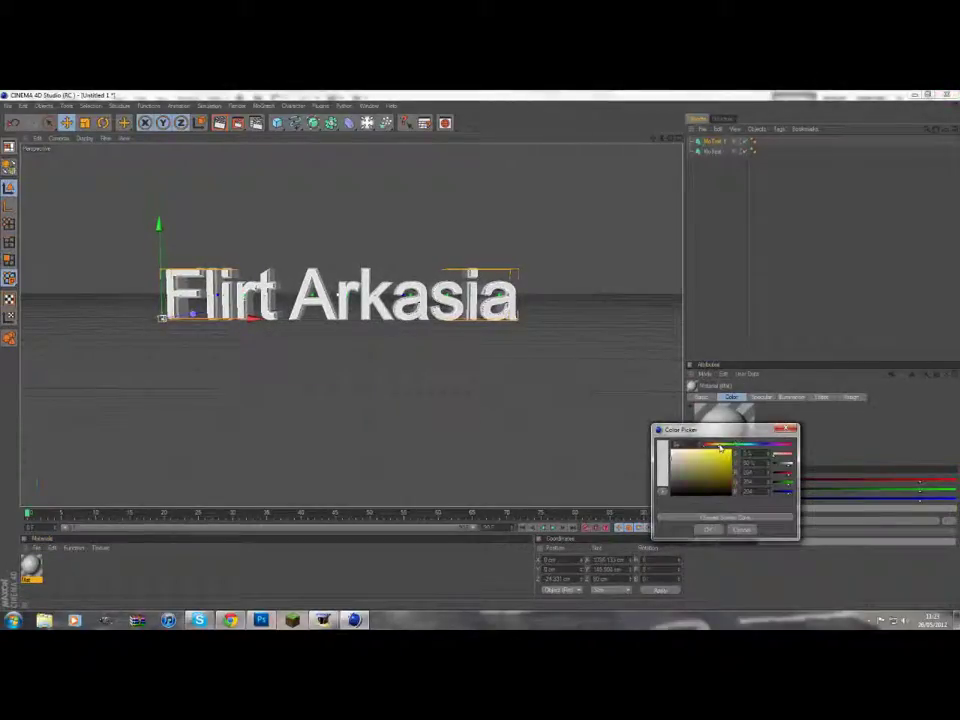
pyautogui.click(707, 529)
pyautogui.moveTo(32, 567); pyautogui.dragTo(718, 152)
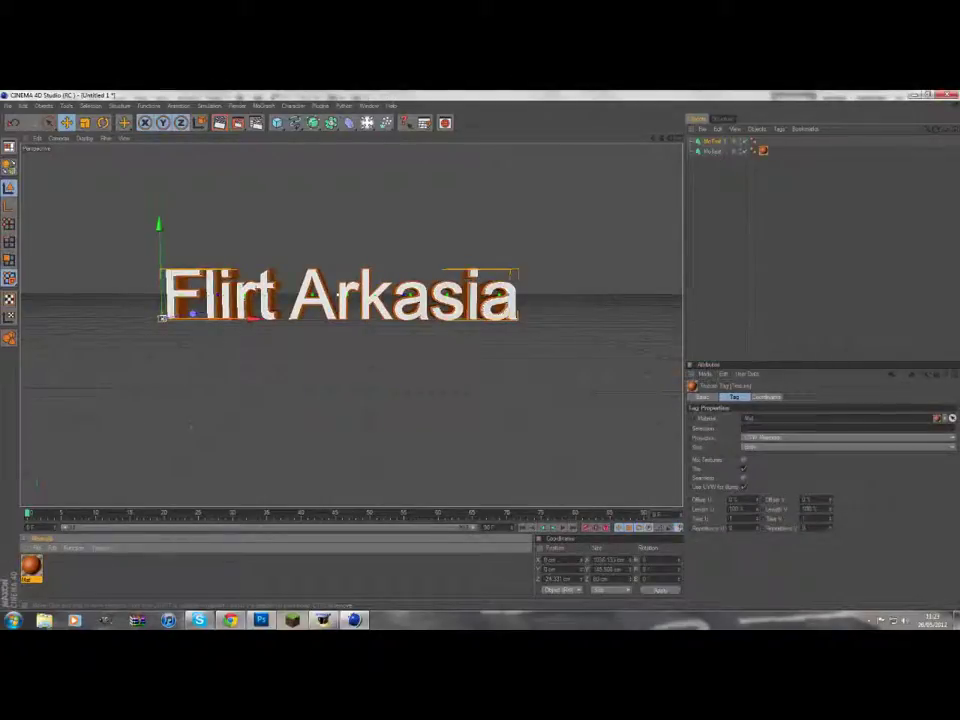
# Create a black low-reflection material, apply it to the text and render a preview.
pyautogui.doubleClick(96, 585)
pyautogui.doubleClick(31, 567)
pyautogui.click(194, 298)
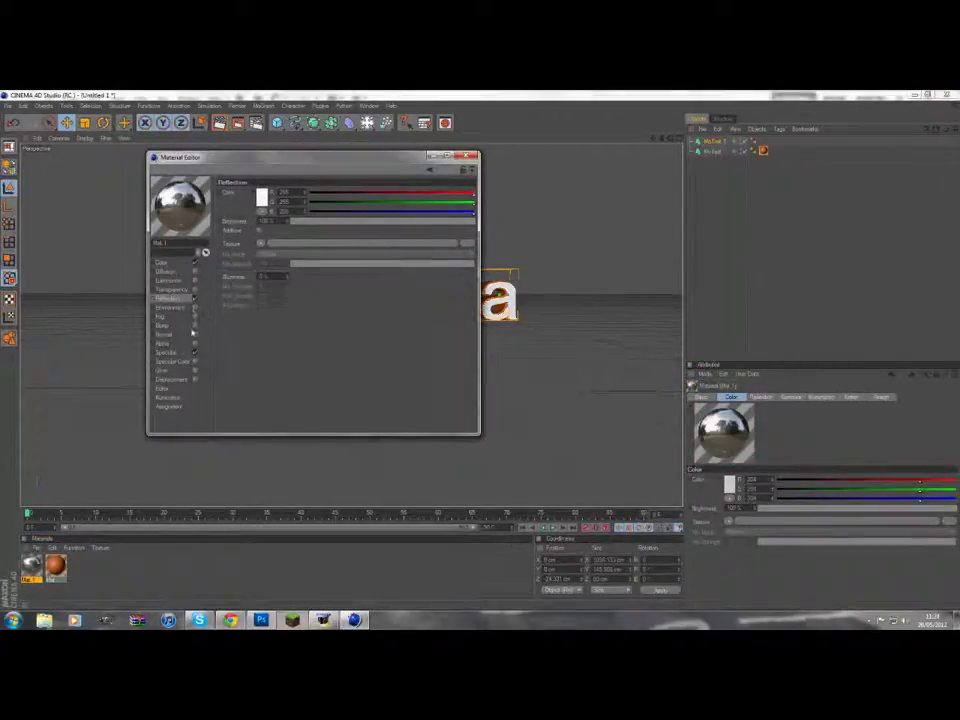
pyautogui.click(305, 221)
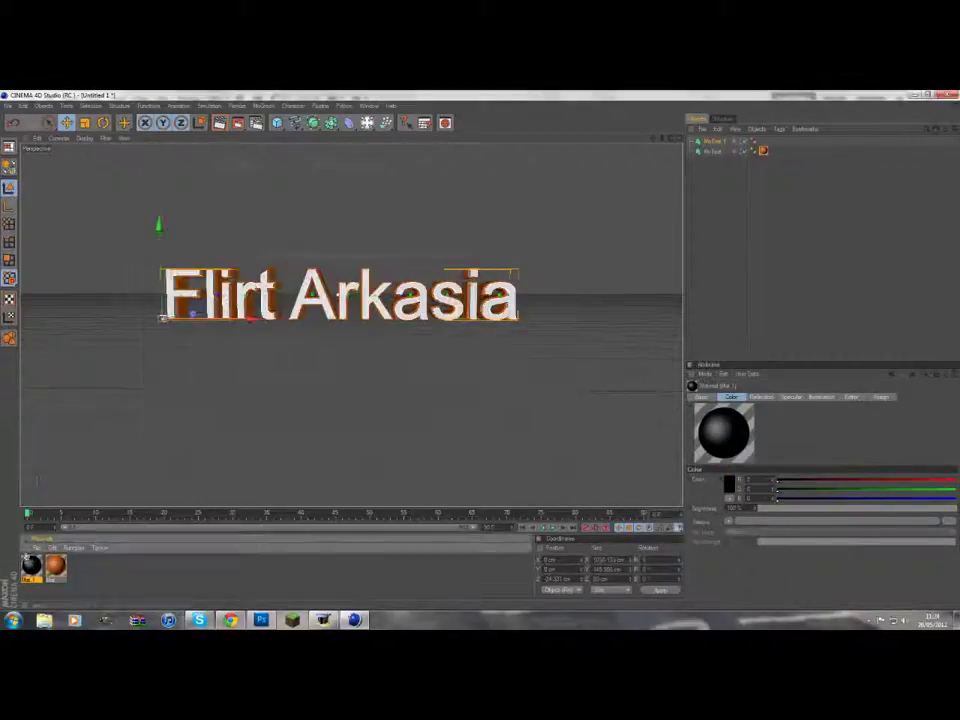
pyautogui.moveTo(31, 566); pyautogui.dragTo(712, 140)
pyautogui.hotkey('ctrl', 'r')
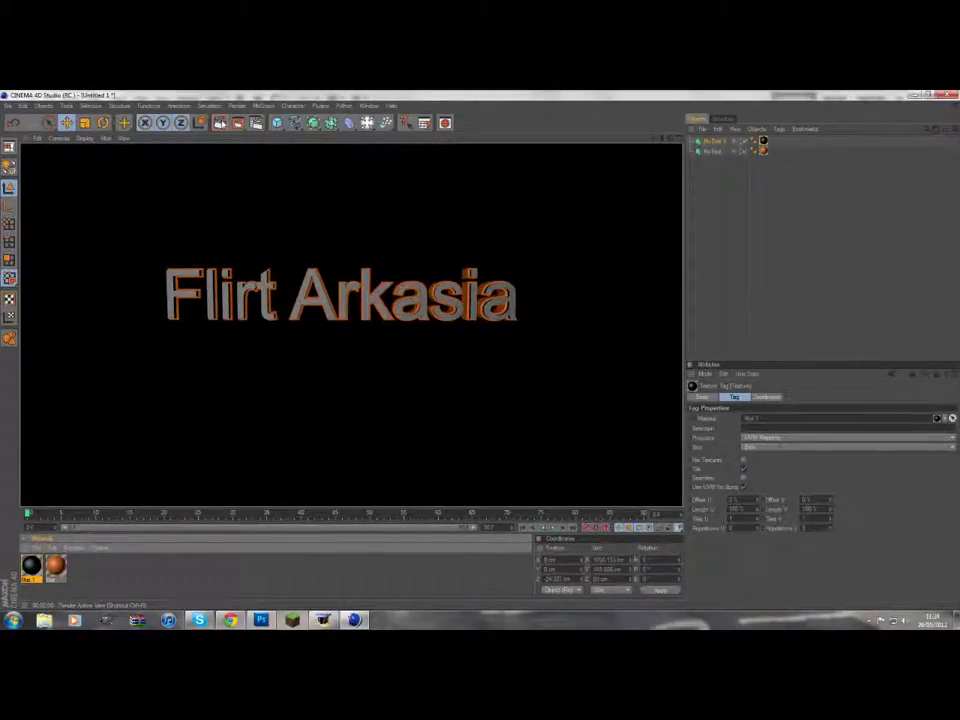
# Apply the material to the second text copy, re-render, and add a light above.
pyautogui.moveTo(55, 566); pyautogui.dragTo(770, 150)
pyautogui.hotkey('ctrl', 'r')
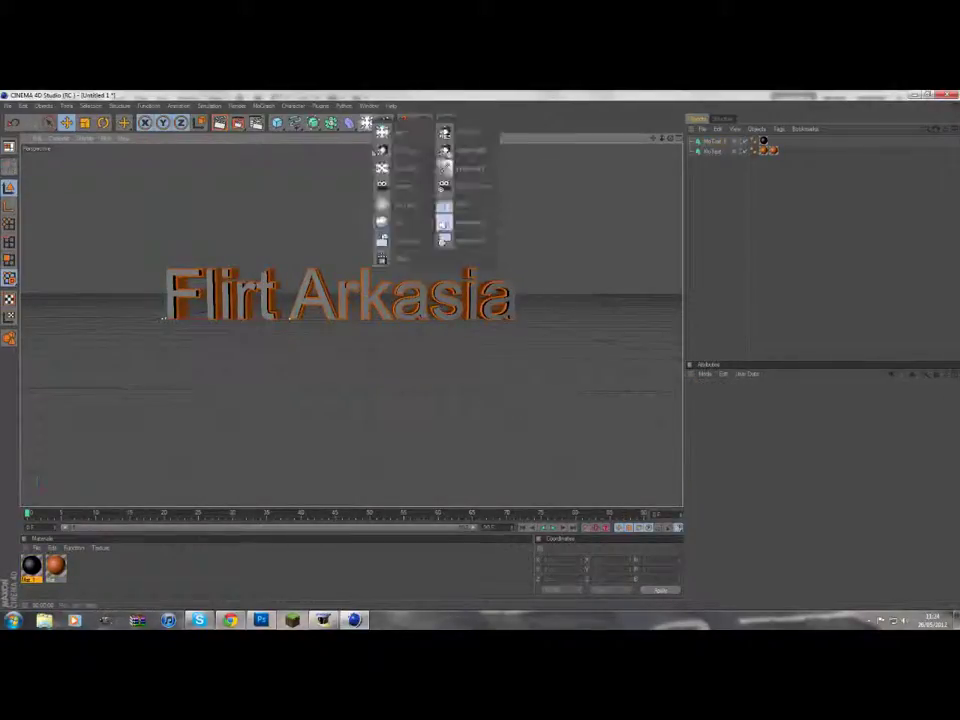
pyautogui.moveTo(386, 122); pyautogui.dragTo(383, 132)
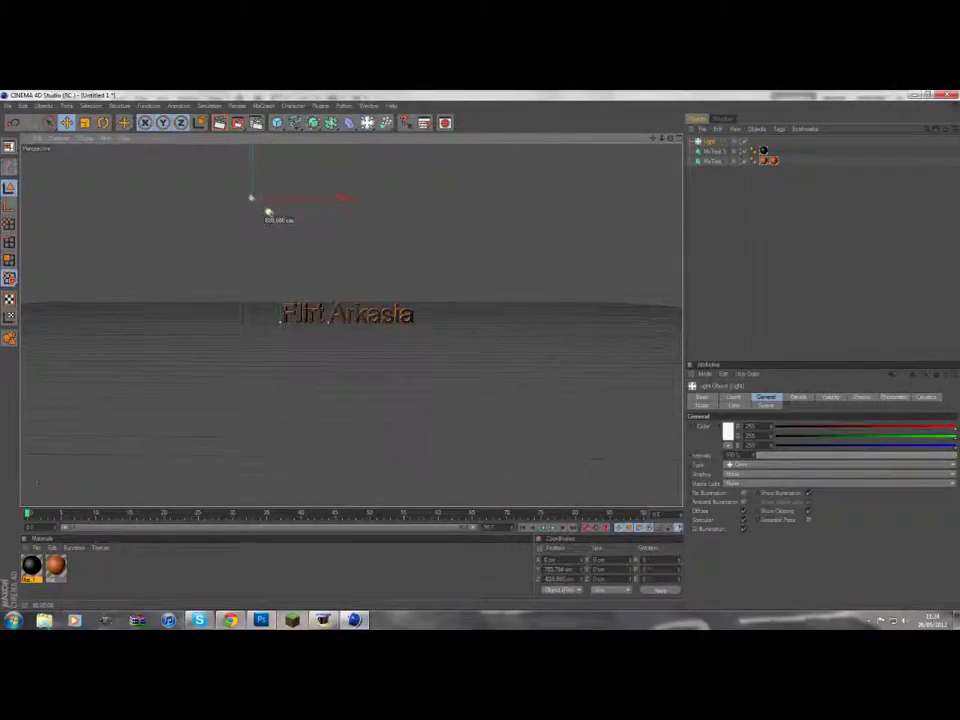
# Preview the lit render, then choose the output image format in Render Settings' Save section.
pyautogui.click(219, 122)
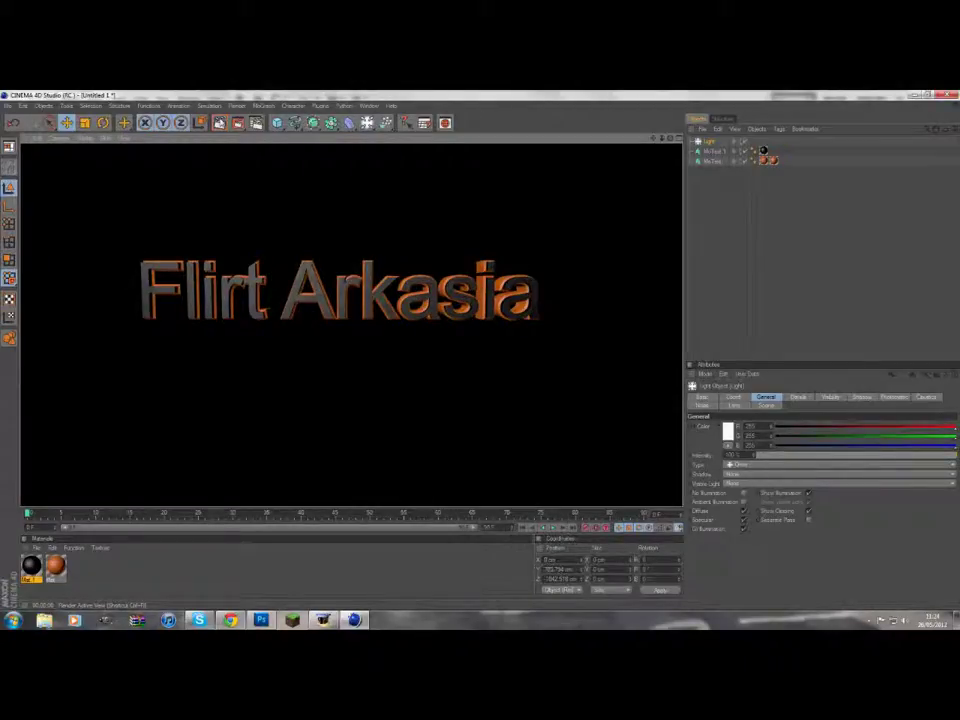
pyautogui.click(740, 186)
pyautogui.click(256, 122)
pyautogui.click(95, 136)
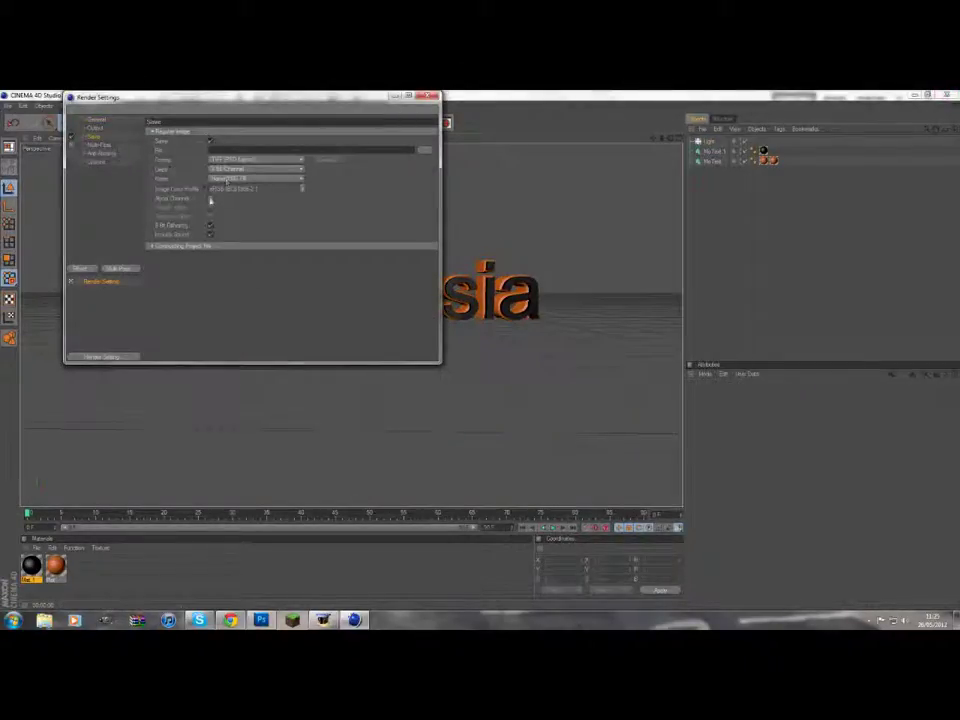
pyautogui.click(255, 160)
pyautogui.click(250, 246)
pyautogui.click(427, 97)
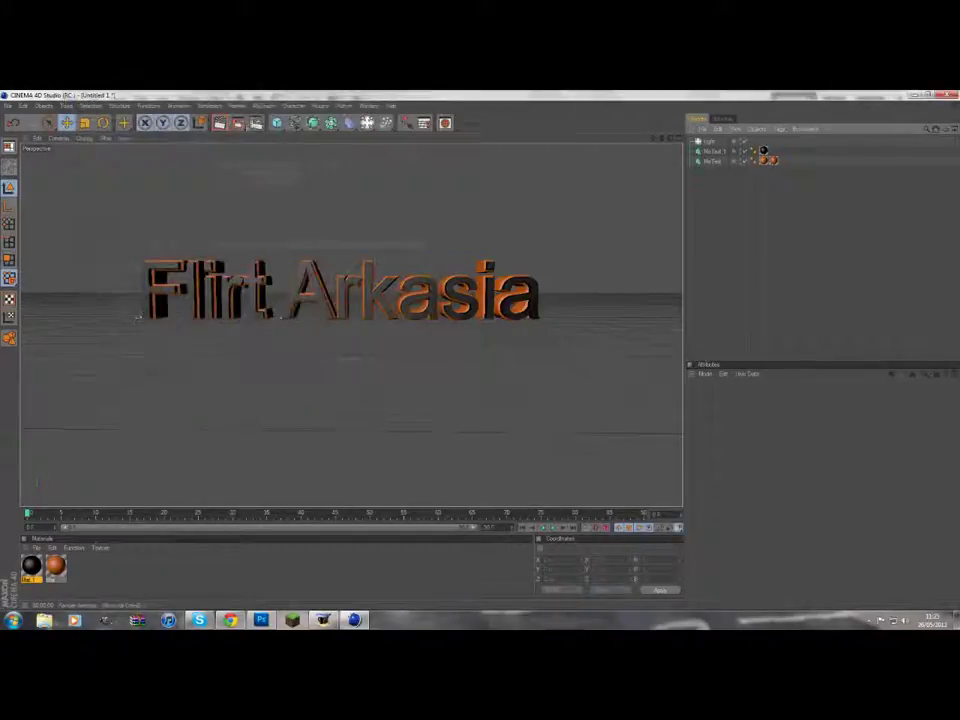
# Render the scene to the Picture Viewer and save the image to Pictures.
pyautogui.hotkey('shift', 'r')
pyautogui.hotkey('ctrl', 's')
pyautogui.click(52, 271)
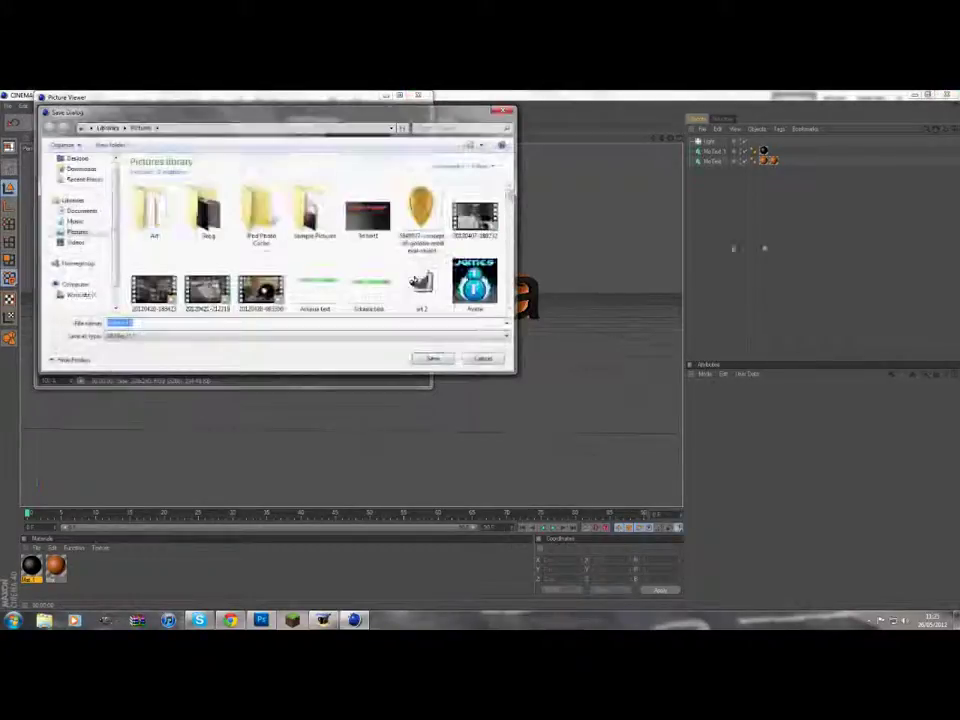
pyautogui.press('Return')
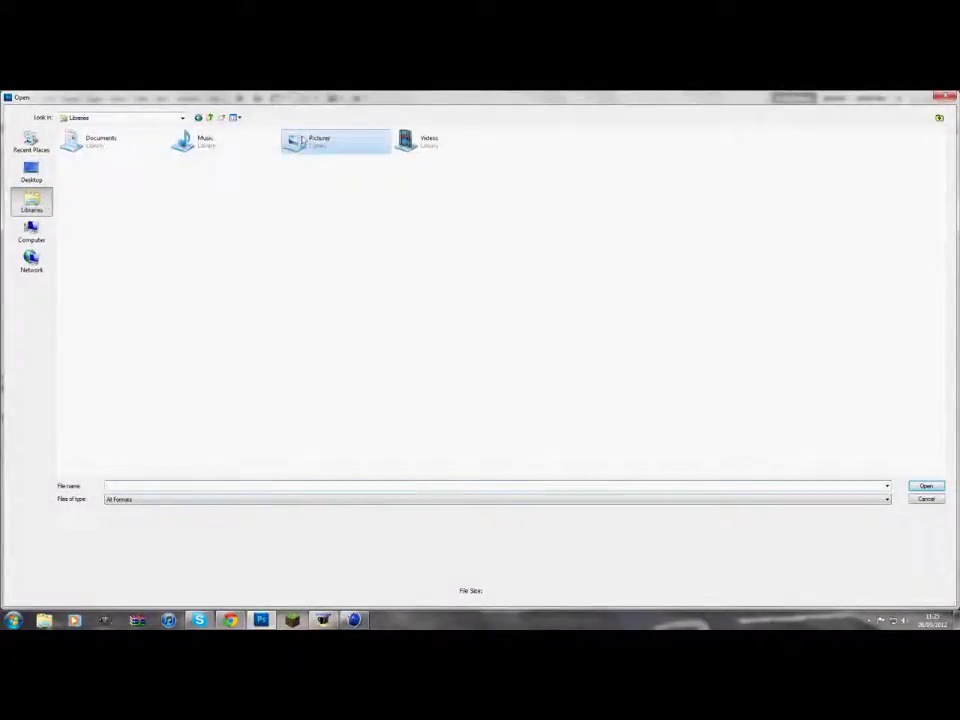
# Place the Flirt Arkasia render and scale it into a large title on the left strip.
pyautogui.doubleClick(302, 140)
pyautogui.scroll(-5, 480, 300)
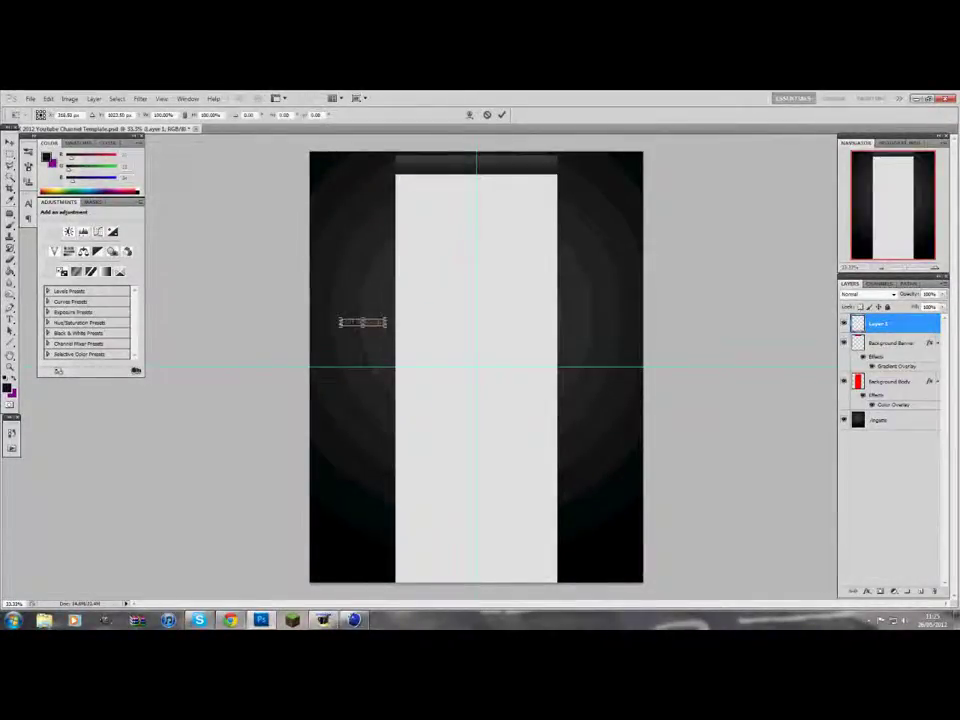
pyautogui.moveTo(357, 298); pyautogui.dragTo(323, 171)
pyautogui.moveTo(348, 262); pyautogui.dragTo(383, 262)
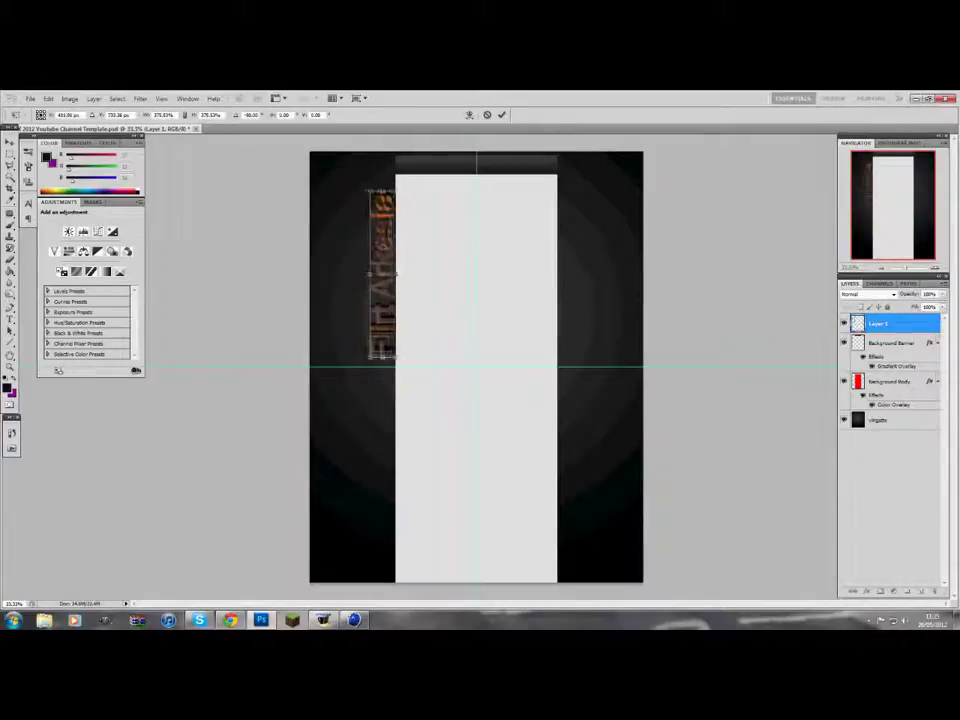
pyautogui.click(502, 114)
# Add a Gradient Overlay layer style to the title with Overlay blend mode.
pyautogui.hotkey('ctrl', '+')
pyautogui.doubleClick(895, 323)
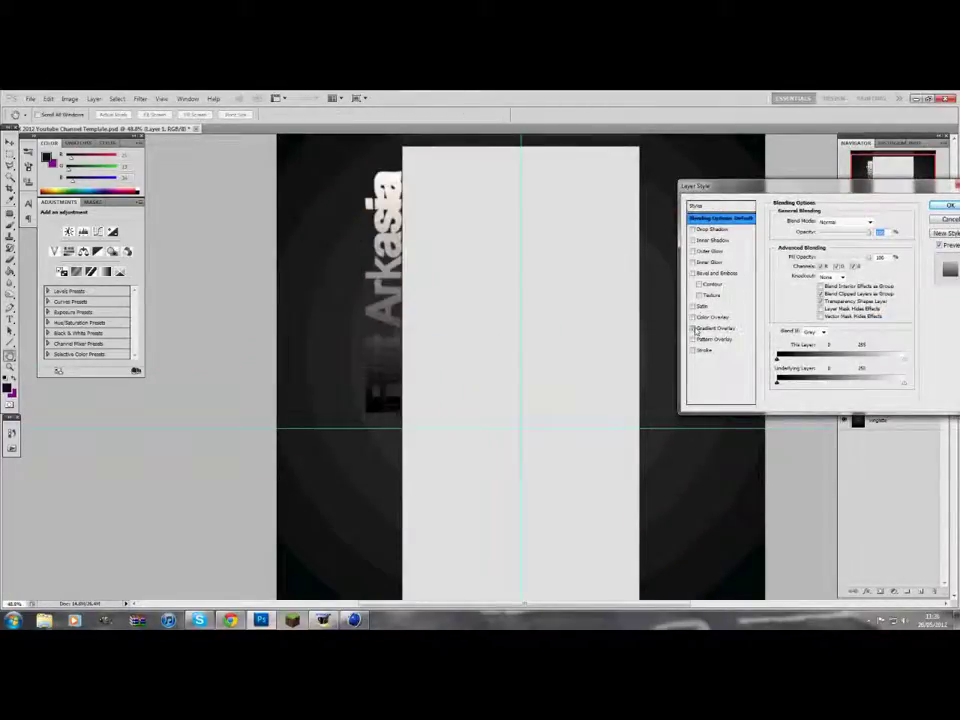
pyautogui.click(720, 328)
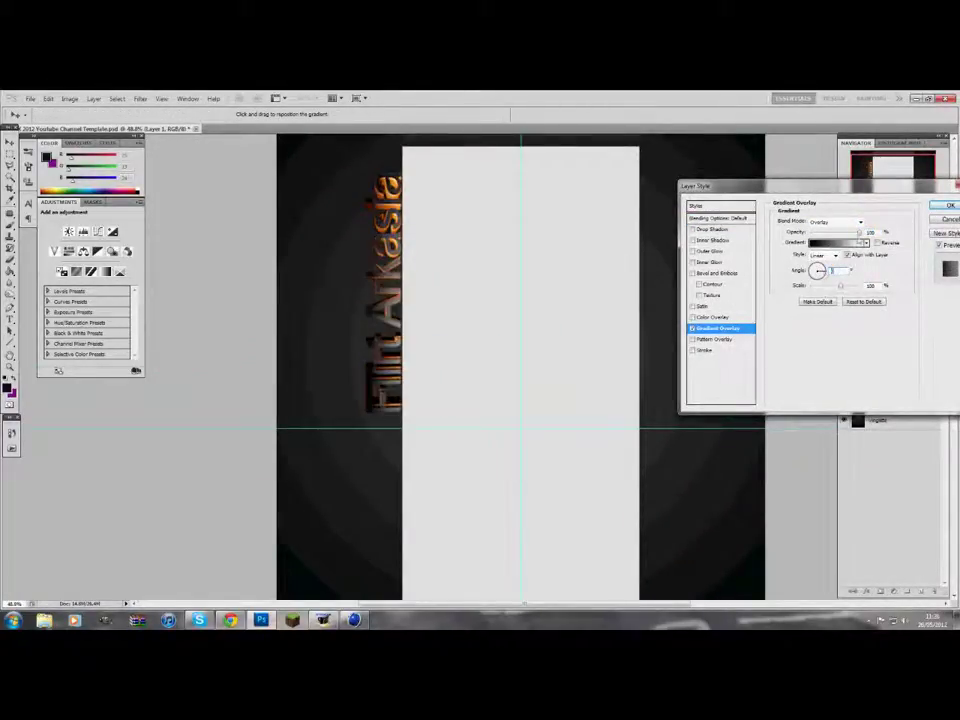
pyautogui.click(858, 221)
pyautogui.click(836, 345)
pyautogui.press('Return')
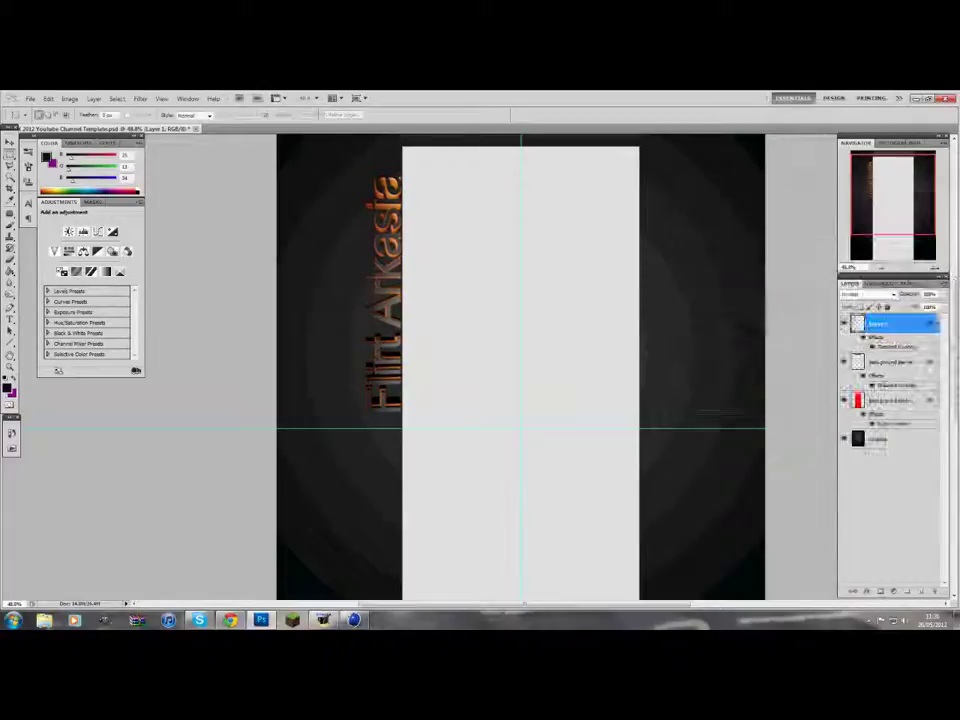
pyautogui.hotkey('ctrl', '-')
# Give the vingette layer a blue Color Overlay with a darkening blend mode.
pyautogui.doubleClick(880, 438)
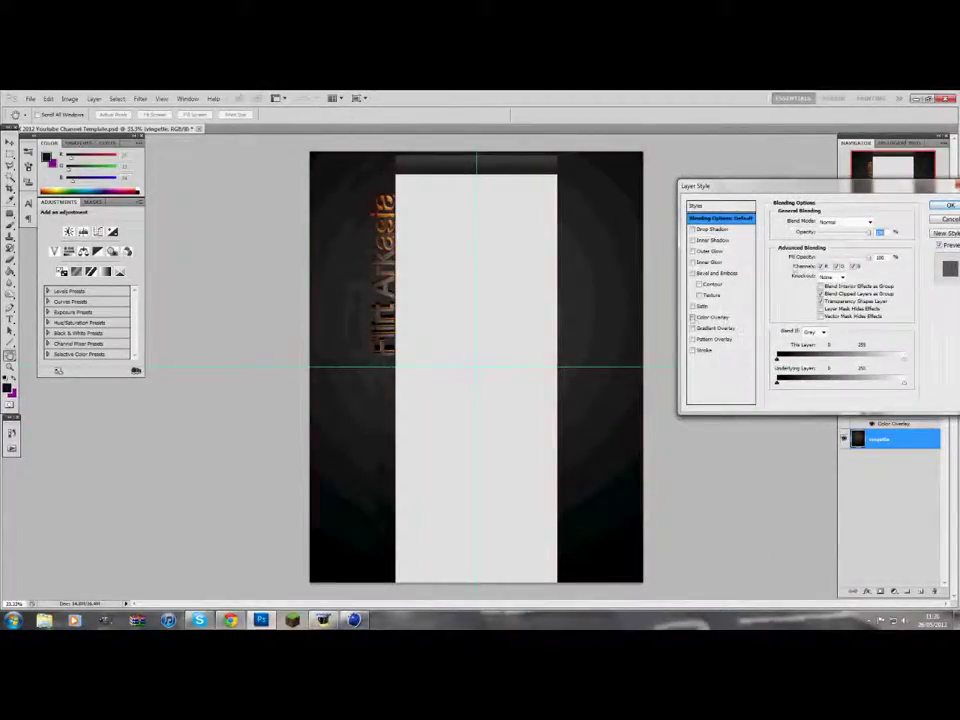
pyautogui.click(713, 317)
pyautogui.click(877, 221)
pyautogui.moveTo(774, 242); pyautogui.dragTo(774, 286)
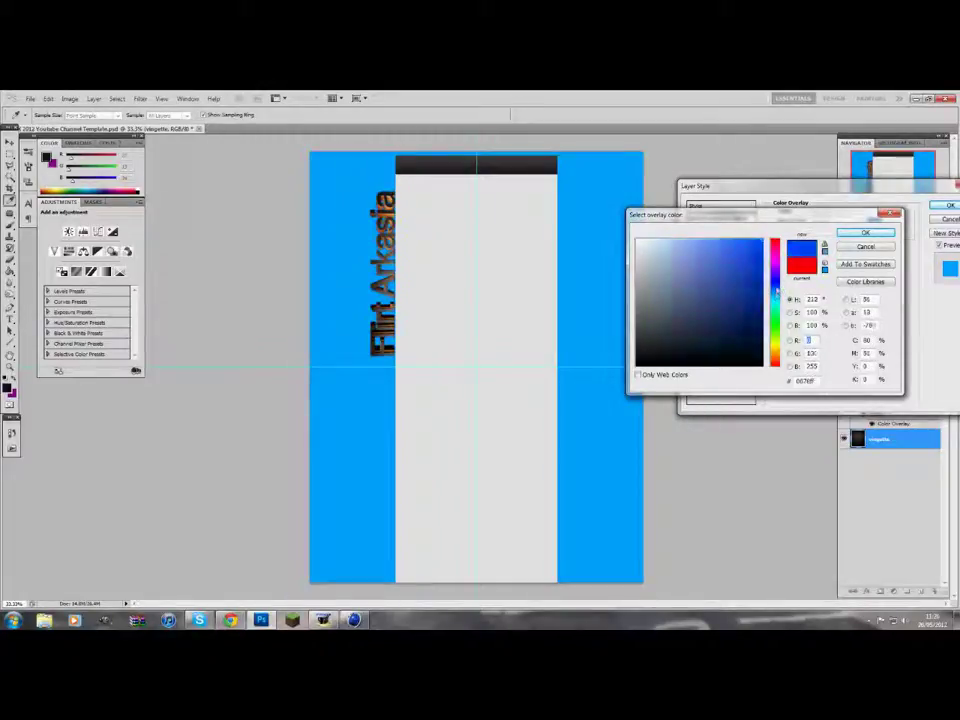
pyautogui.click(753, 279)
pyautogui.click(866, 234)
pyautogui.click(833, 221)
pyautogui.click(831, 356)
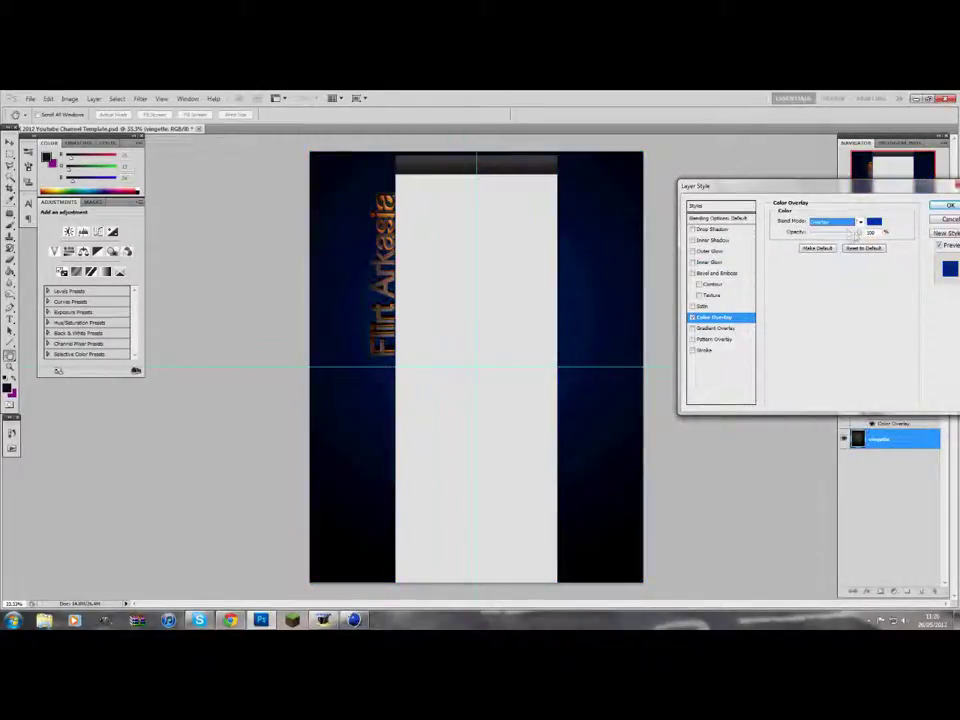
pyautogui.click(950, 205)
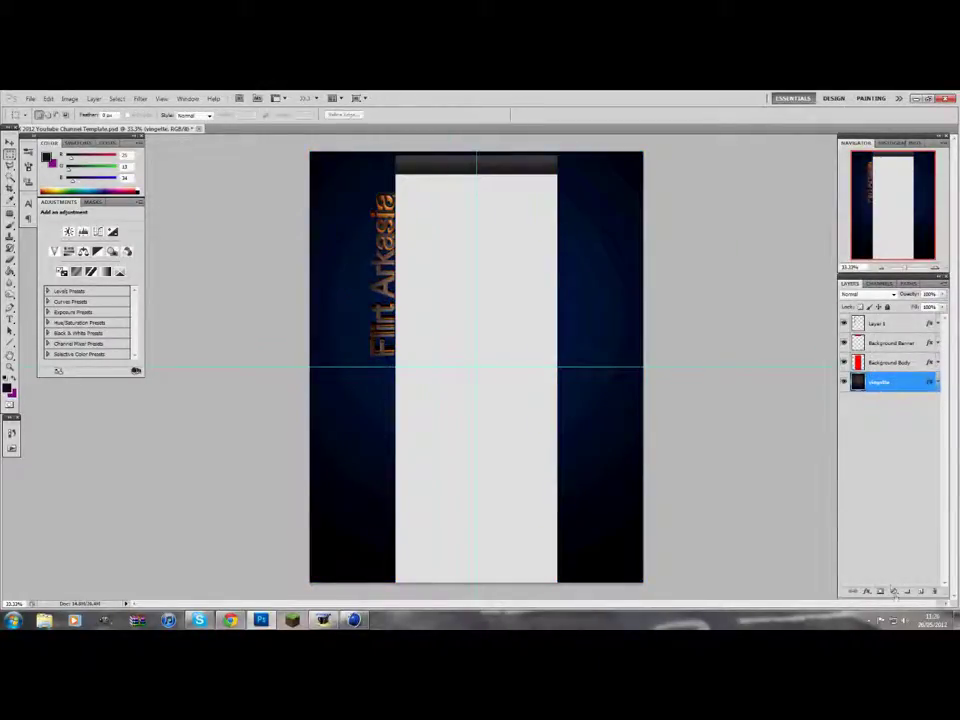
# Render clouds on a new layer and add a gradient on Layer 3 blended to darken edges.
pyautogui.click(140, 98)
pyautogui.click(140, 98)
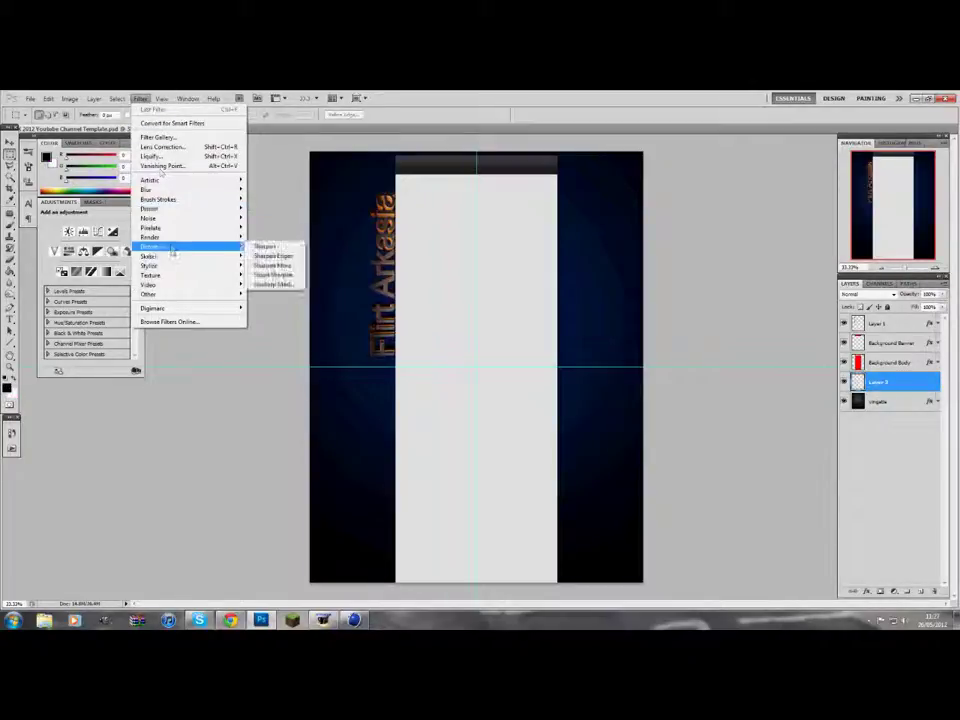
pyautogui.click(265, 238)
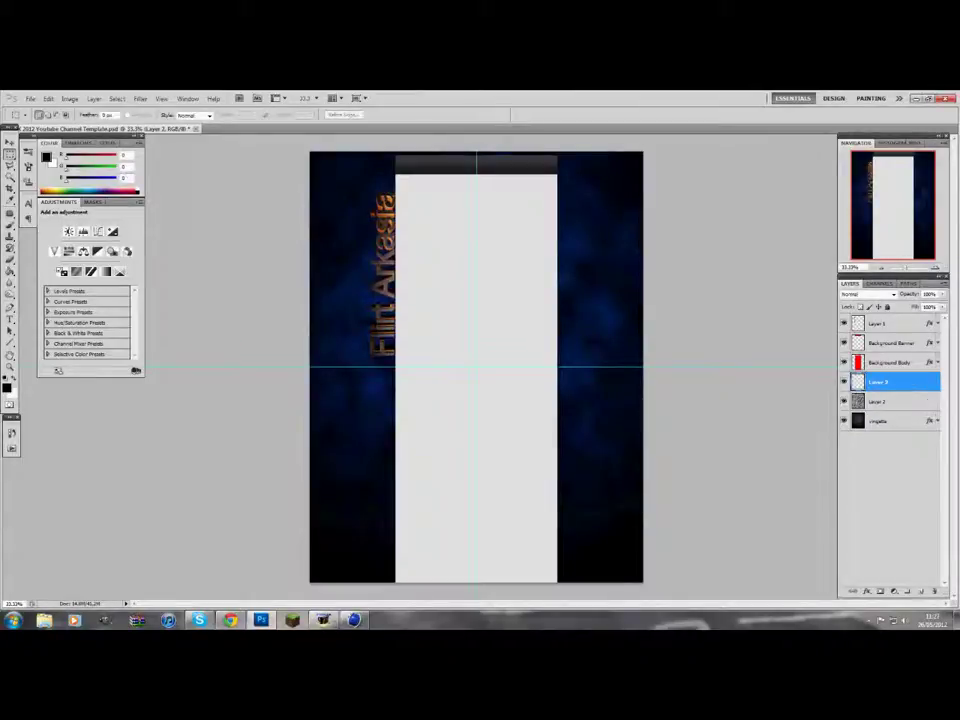
pyautogui.press('g')
pyautogui.moveTo(615, 462); pyautogui.dragTo(615, 462)
pyautogui.click(865, 294)
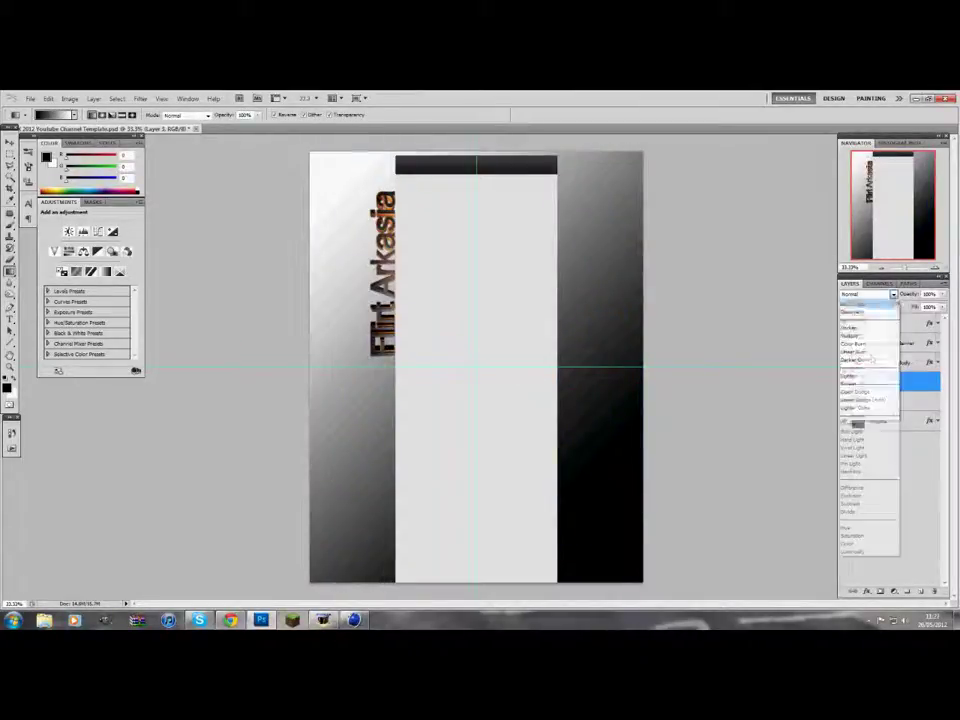
pyautogui.click(858, 422)
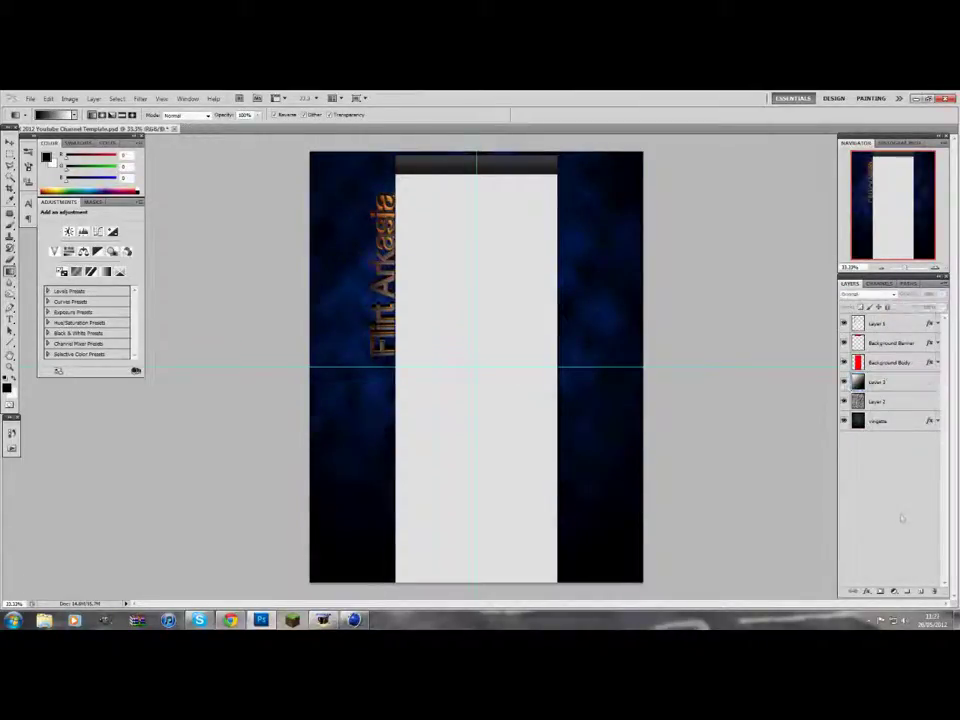
# Readjust the vingette Color Overlay hue to blue.
pyautogui.doubleClick(884, 421)
pyautogui.click(718, 313)
pyautogui.click(872, 221)
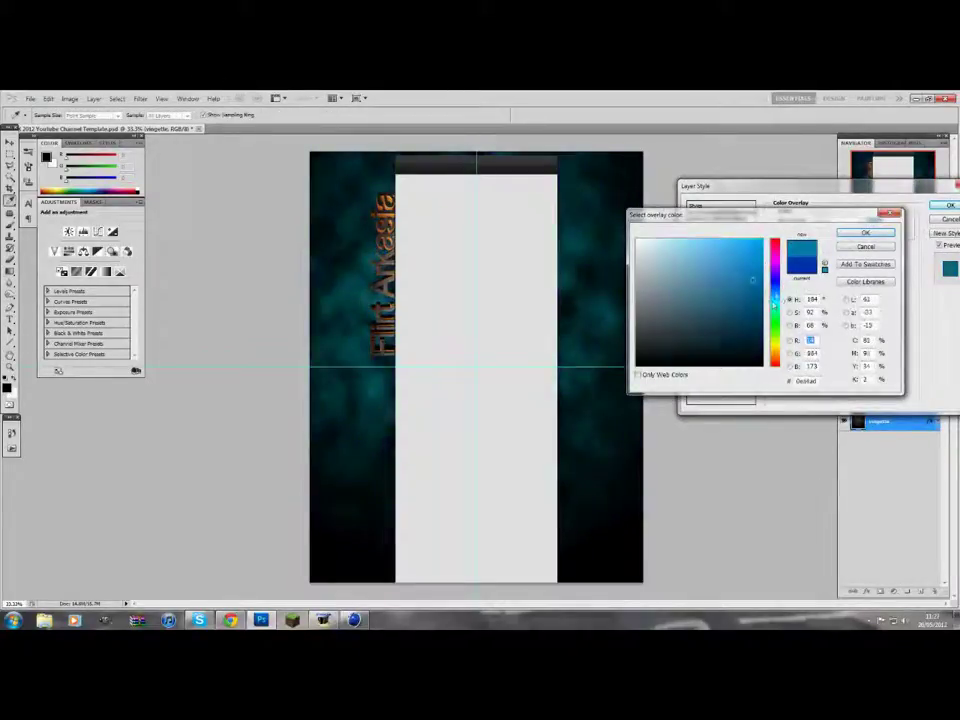
pyautogui.moveTo(776, 312); pyautogui.dragTo(776, 298)
pyautogui.click(866, 232)
pyautogui.click(948, 205)
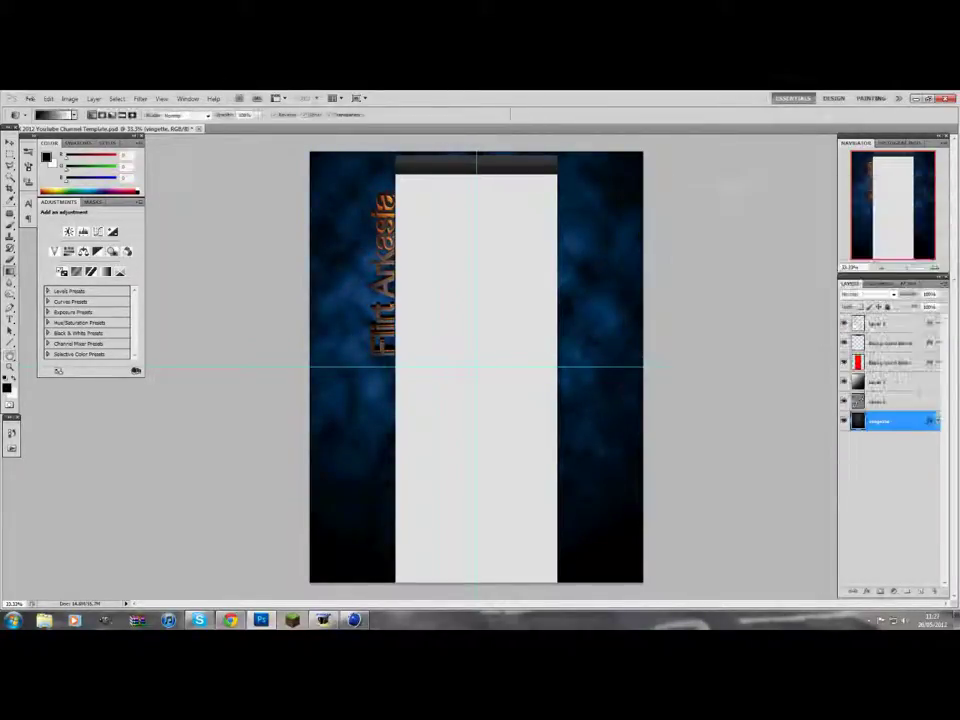
# Browse to a desktop folder in the Open dialog.
pyautogui.hotkey('ctrl', 'o')
pyautogui.click(31, 172)
pyautogui.doubleClick(70, 180)
# Open the red bubble image from CONCERSION 2k GFX PACK > BGs.
pyautogui.doubleClick(76, 275)
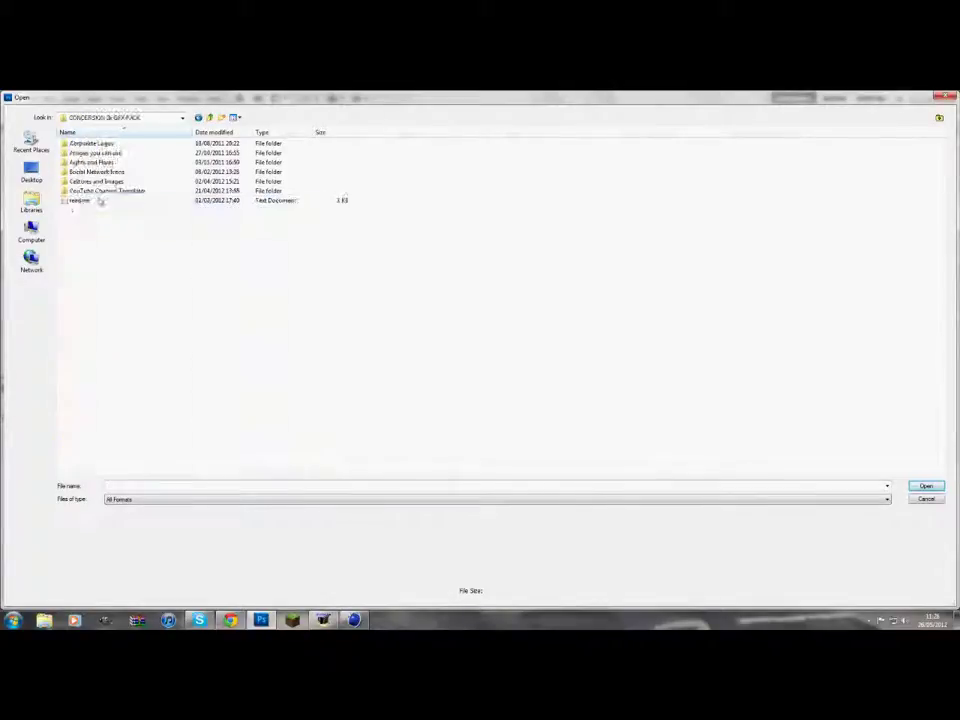
pyautogui.doubleClick(97, 163)
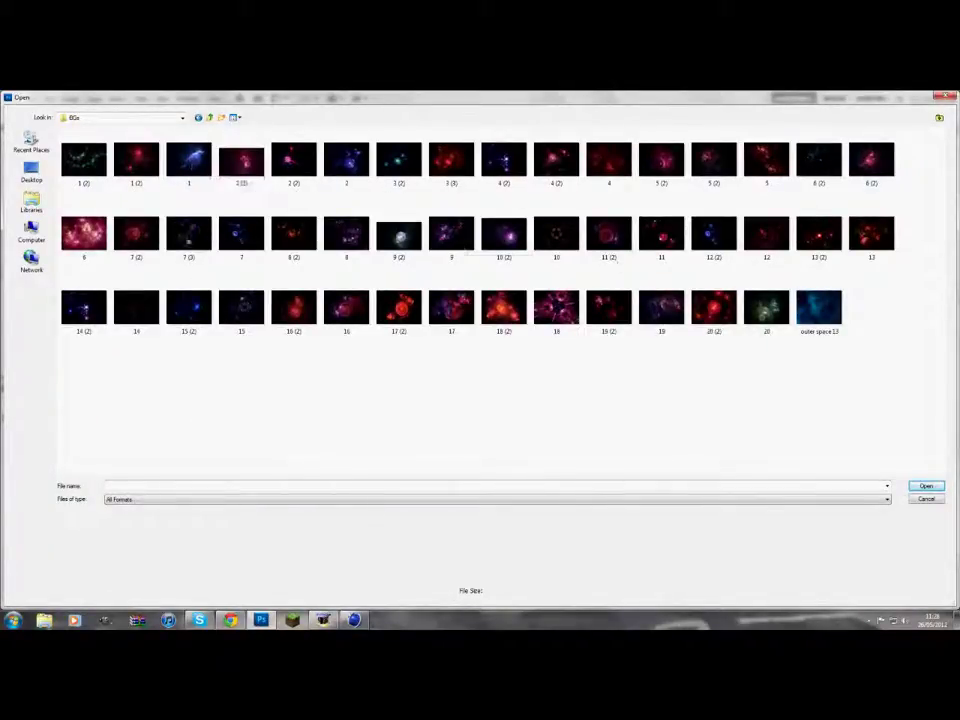
pyautogui.doubleClick(609, 240)
# Drag the bubble image into the template, set it to Screen, and reposition it.
pyautogui.moveTo(643, 291); pyautogui.dragTo(119, 278)
pyautogui.moveTo(250, 450); pyautogui.dragTo(588, 347)
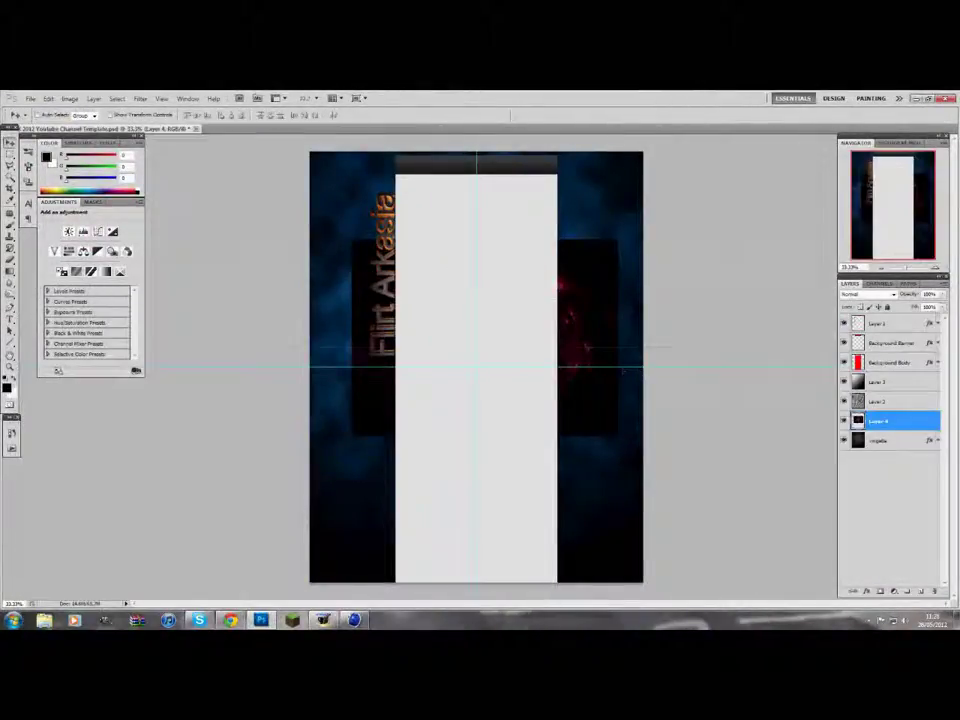
pyautogui.click(866, 294)
pyautogui.click(870, 388)
pyautogui.moveTo(639, 321)
pyautogui.mouseDown()
pyautogui.moveTo(675, 210)
pyautogui.moveTo(409, 311)
pyautogui.moveTo(664, 208)
pyautogui.mouseUp()
# Give the bubble layer a dark navy Color Overlay.
pyautogui.doubleClick(910, 421)
pyautogui.click(700, 330)
pyautogui.click(878, 226)
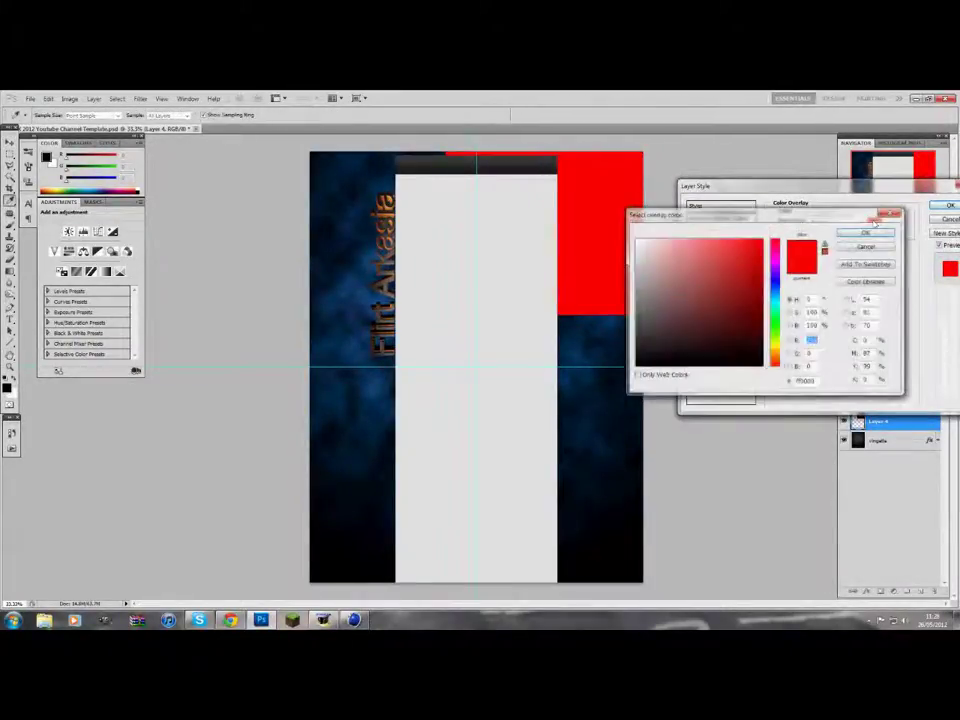
pyautogui.click(774, 298)
pyautogui.moveTo(746, 297); pyautogui.dragTo(758, 342)
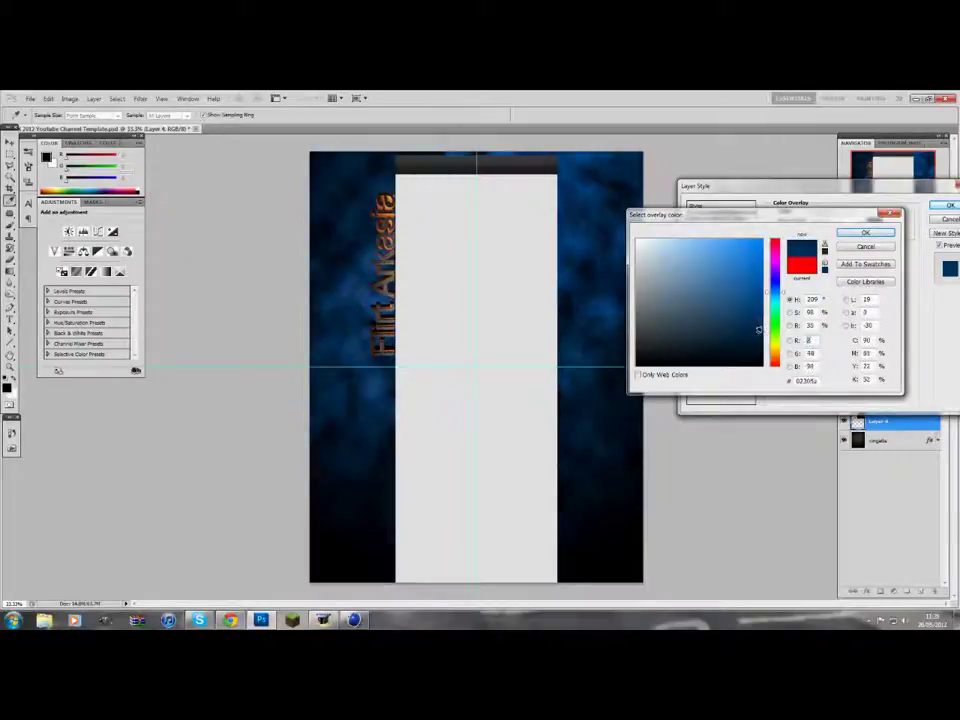
pyautogui.click(848, 234)
# Apply the bubbles' overlay and scale the fractal burst over the left side.
pyautogui.click(948, 205)
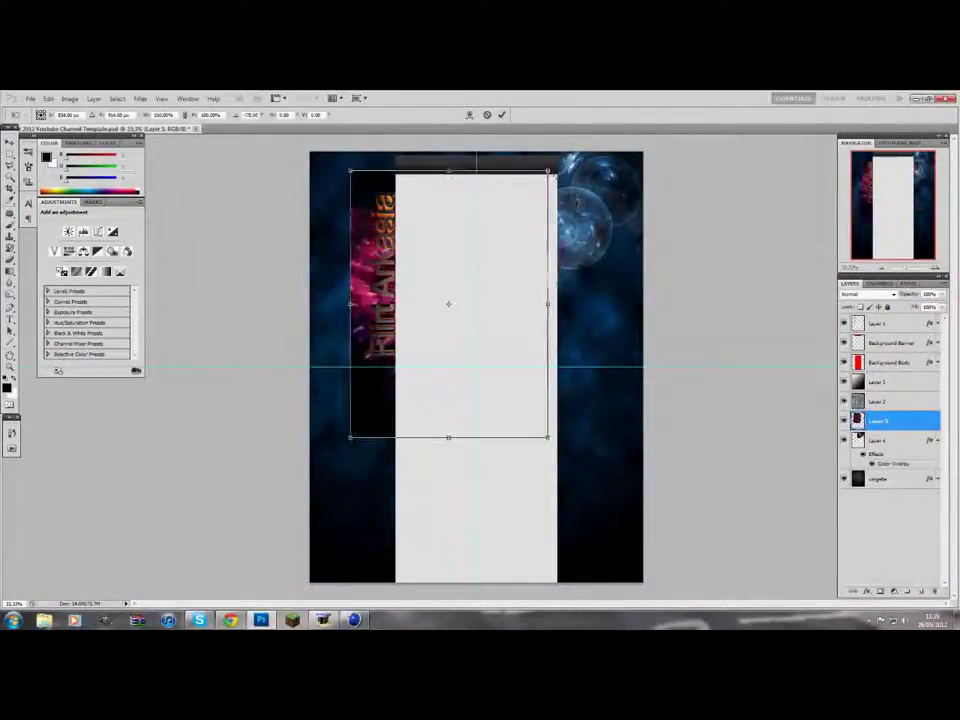
pyautogui.moveTo(448, 302); pyautogui.dragTo(448, 261)
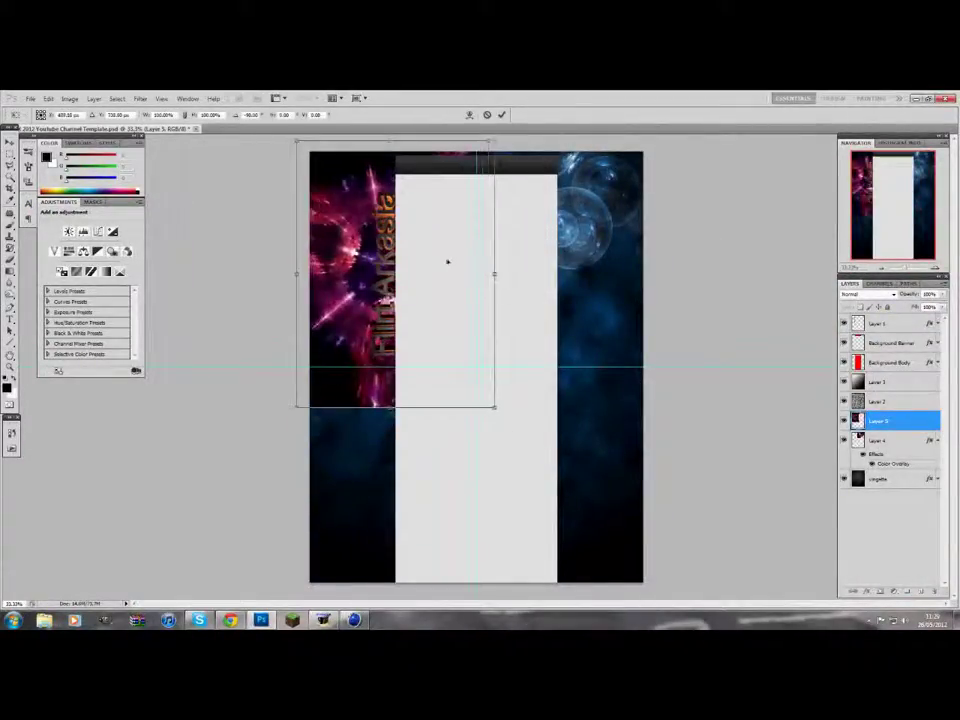
pyautogui.press('Return')
pyautogui.click(866, 294)
# Tint the fractal dark navy with Screen blending, then open the blue flare image.
pyautogui.doubleClick(900, 420)
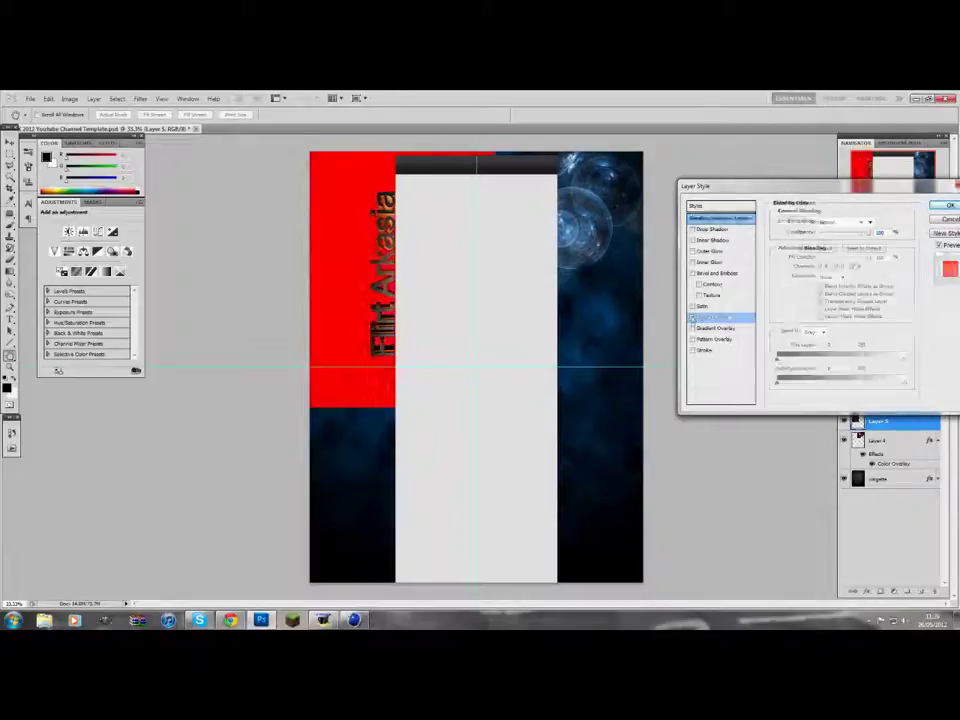
pyautogui.click(949, 268)
pyautogui.click(758, 338)
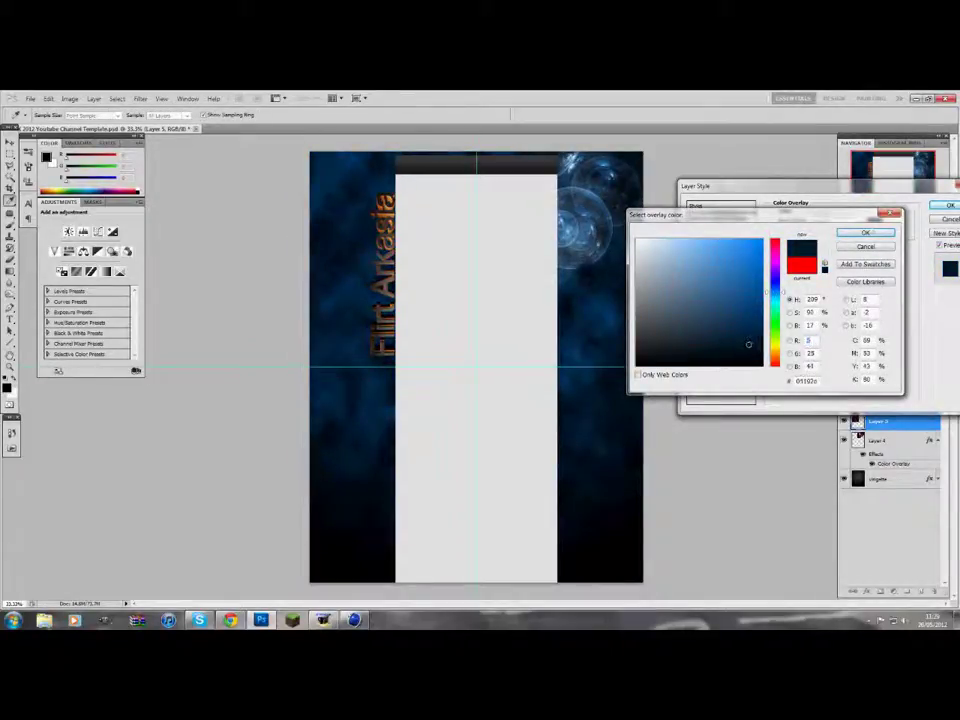
pyautogui.click(866, 232)
pyautogui.click(842, 219)
pyautogui.click(836, 456)
pyautogui.click(948, 205)
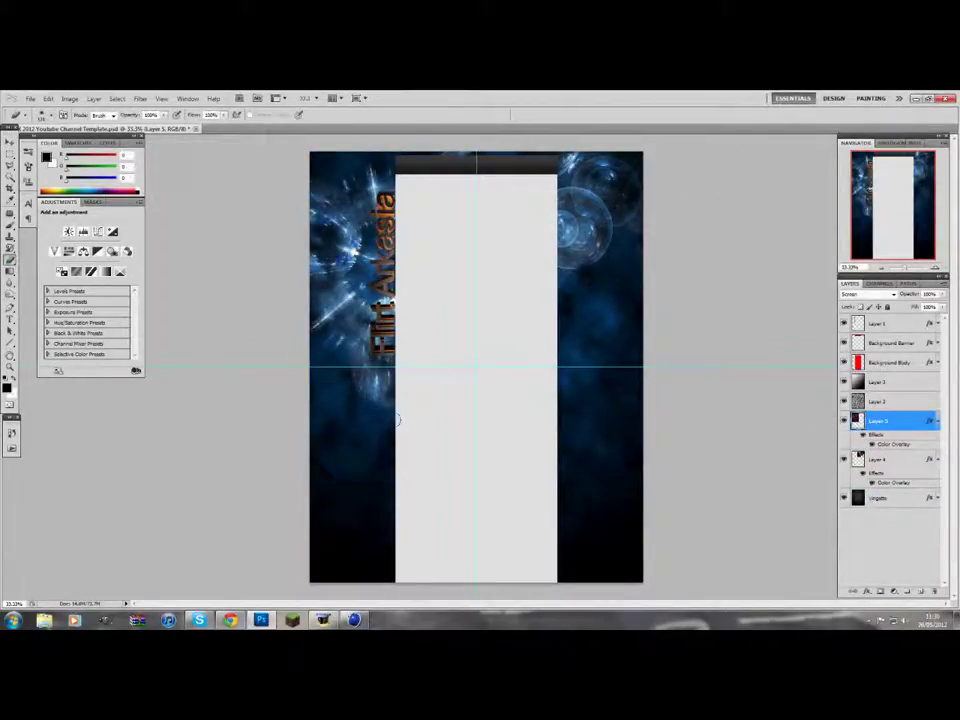
pyautogui.hotkey('ctrl', 'o')
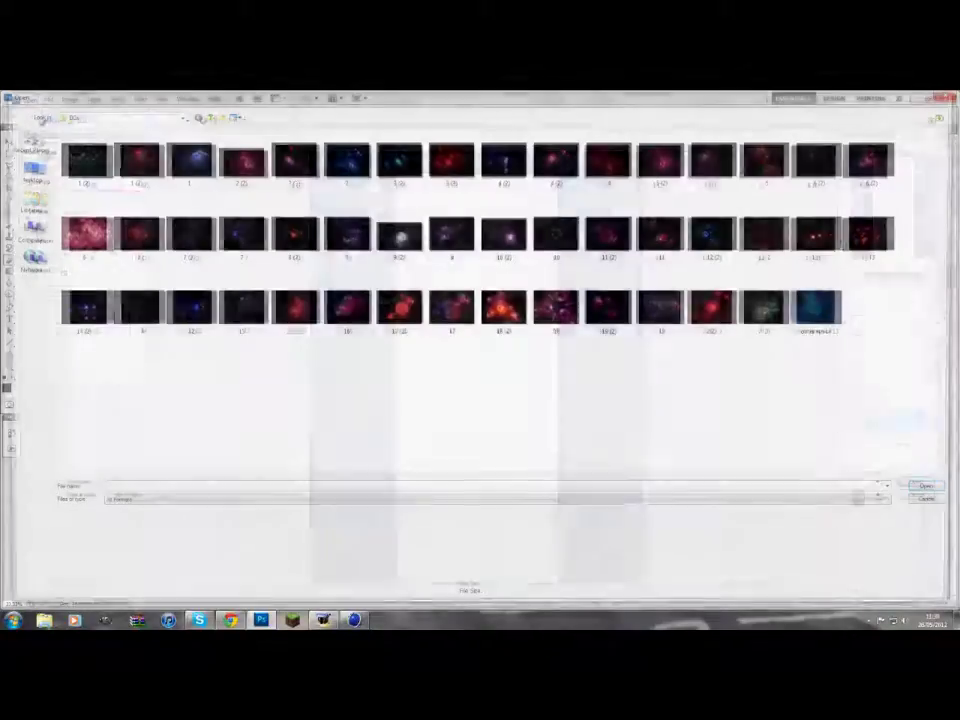
pyautogui.doubleClick(609, 160)
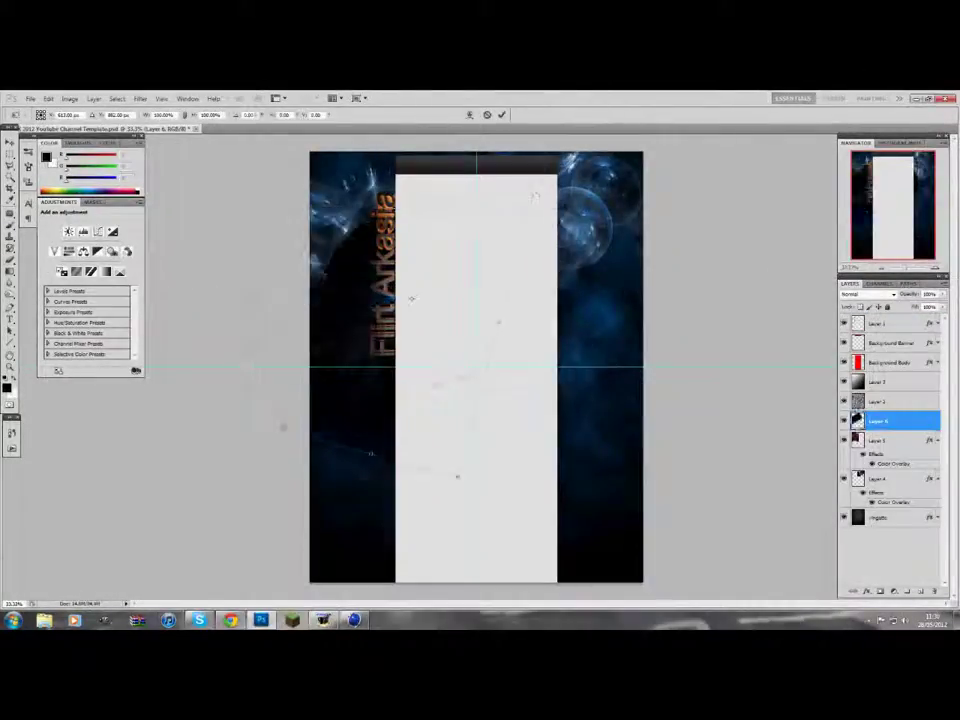
# Resize the blue flare, move its layer to the top, set Screen, and place it beside the title.
pyautogui.moveTo(410, 298); pyautogui.dragTo(424, 294)
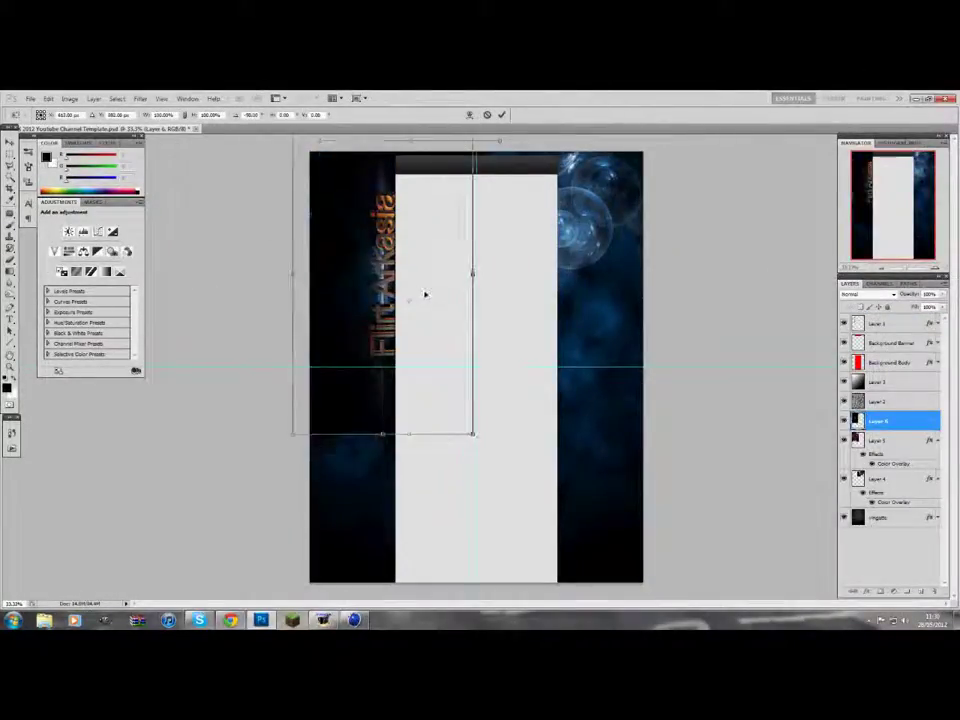
pyautogui.press('Return')
pyautogui.moveTo(880, 421); pyautogui.dragTo(884, 324)
pyautogui.click(865, 294)
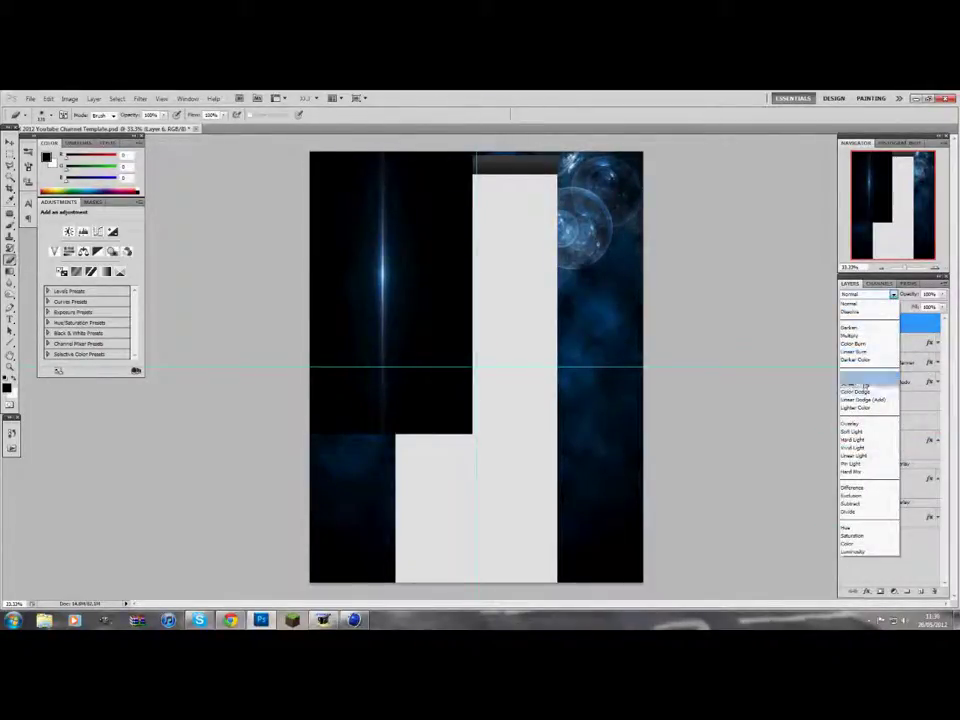
pyautogui.click(865, 393)
pyautogui.moveTo(380, 330); pyautogui.dragTo(384, 200)
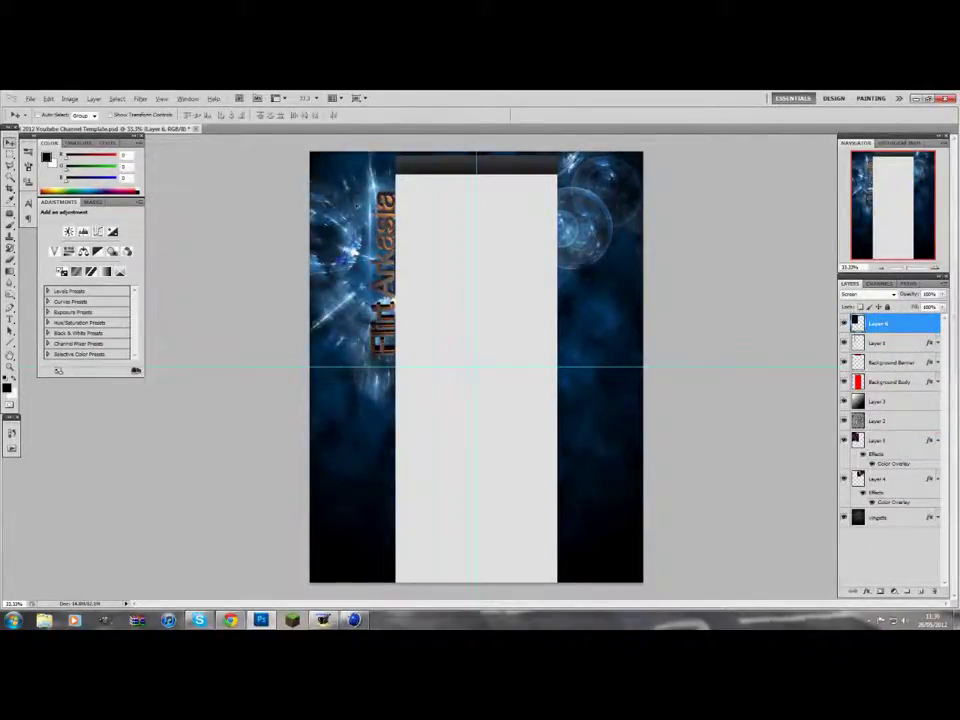
# Set the glow layer over the Arkasia lettering to Overlay blending.
pyautogui.scroll(2, 356, 205)
pyautogui.scroll(2, 380, 250)
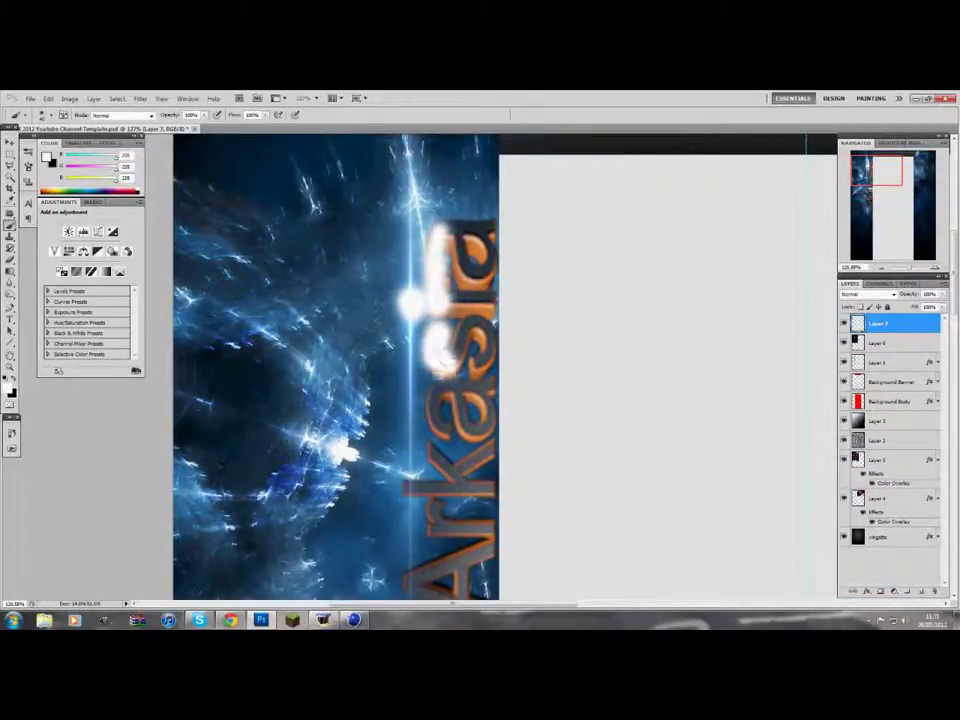
pyautogui.click(865, 294)
pyautogui.click(870, 410)
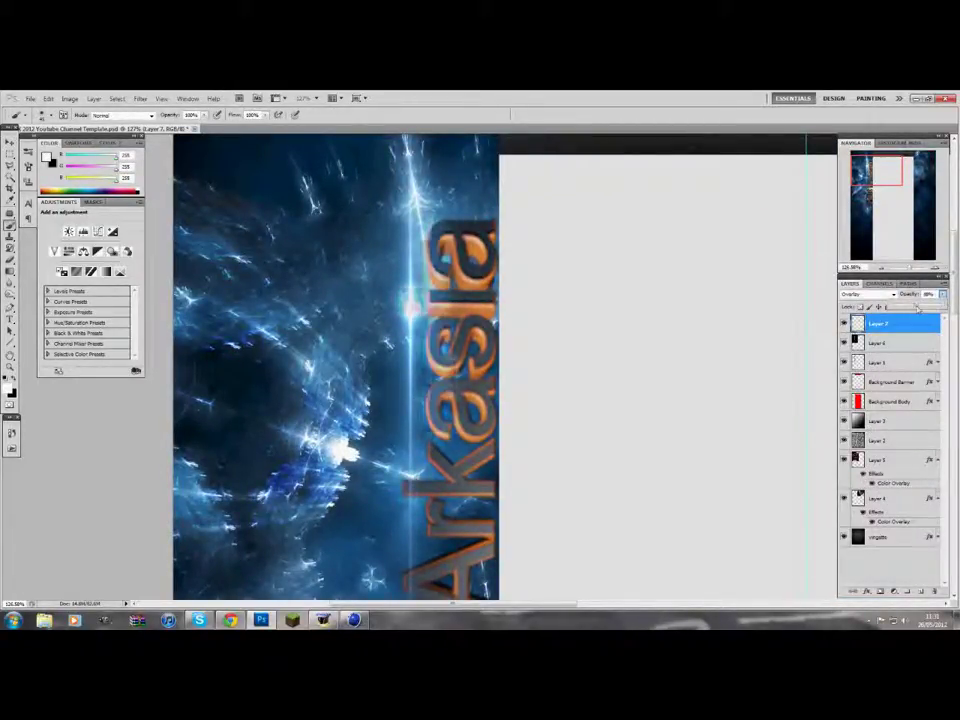
pyautogui.hotkey('ctrl', '0')
# Add an orange Color Overlay in Color blend mode to the flare layer.
pyautogui.doubleClick(905, 343)
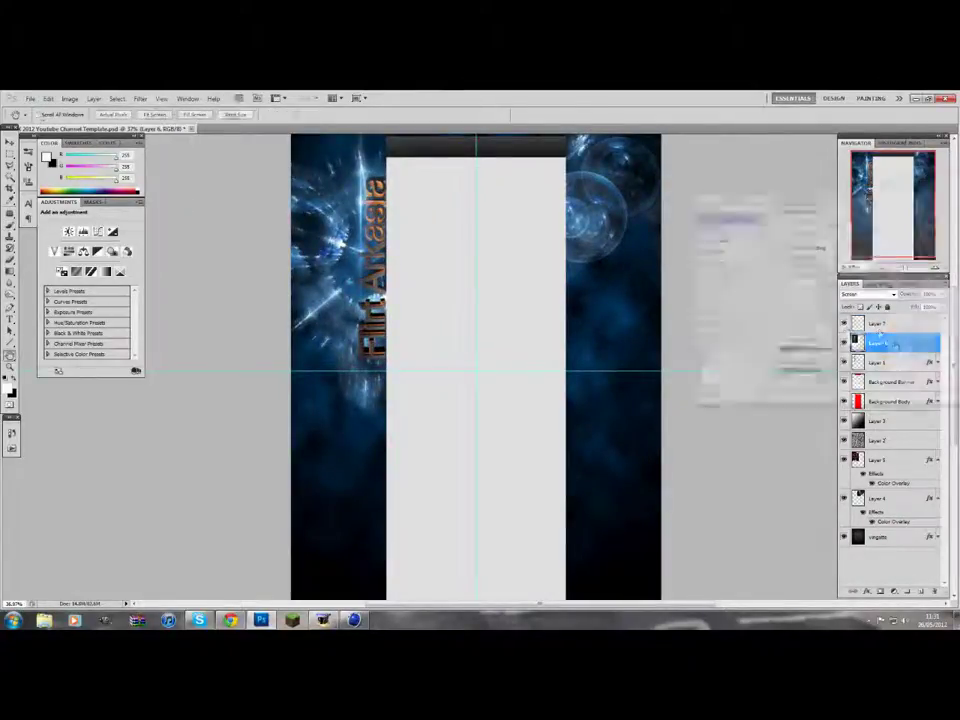
pyautogui.click(690, 362)
pyautogui.click(880, 218)
pyautogui.click(752, 250)
pyautogui.click(865, 233)
pyautogui.click(835, 221)
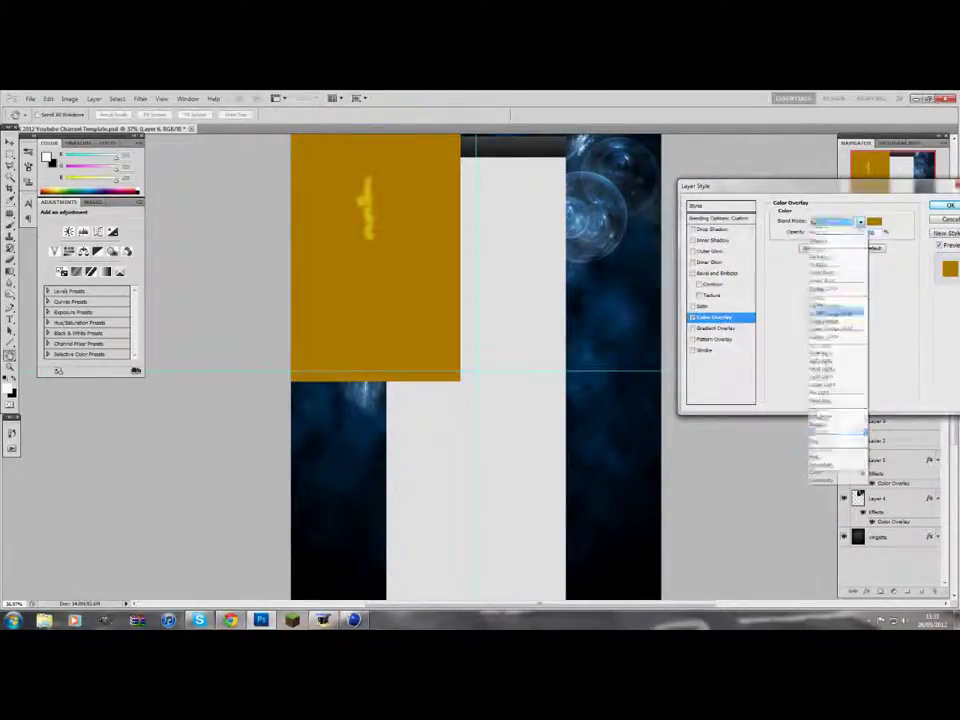
pyautogui.click(835, 438)
pyautogui.press('Return')
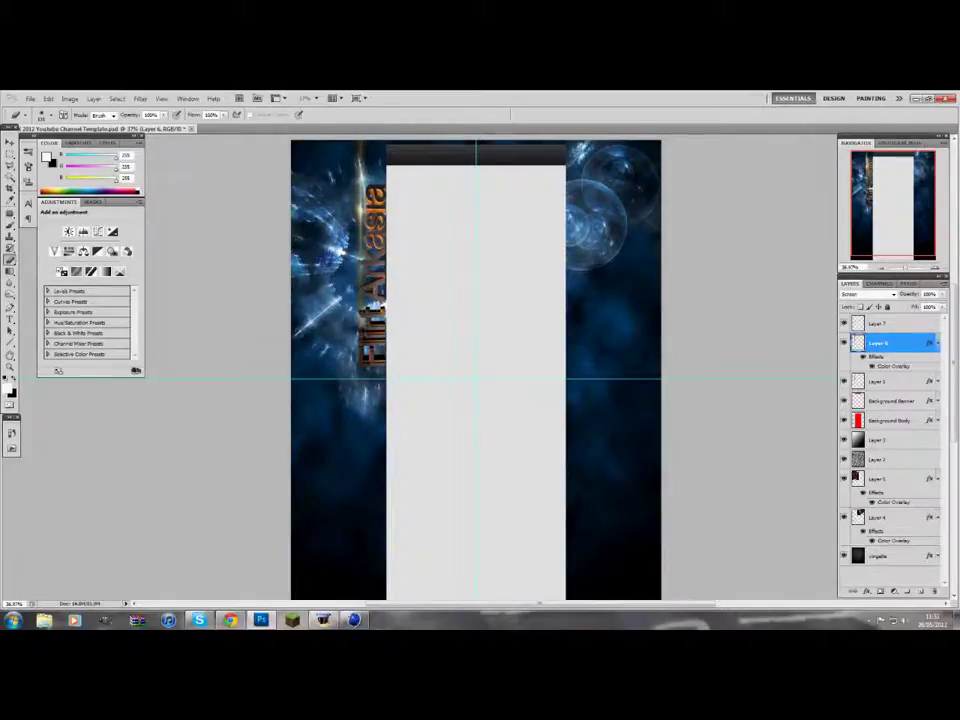
pyautogui.scroll(5, 370, 278)
pyautogui.scroll(2, 240, 370)
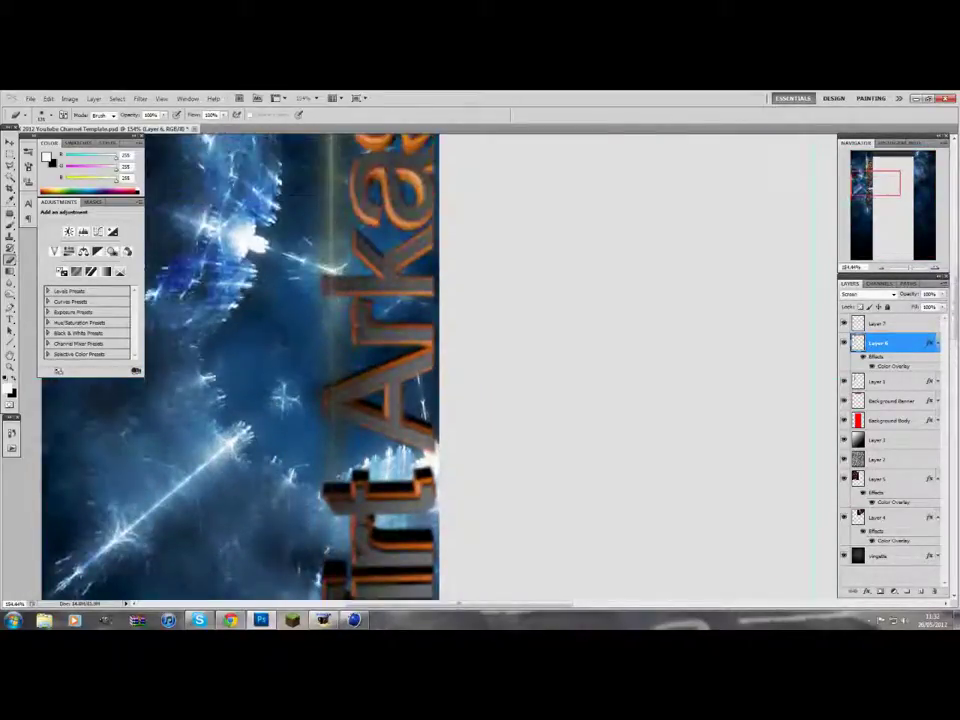
pyautogui.scroll(2, 240, 370)
pyautogui.scroll(2, 240, 370)
pyautogui.scroll(2, 240, 370)
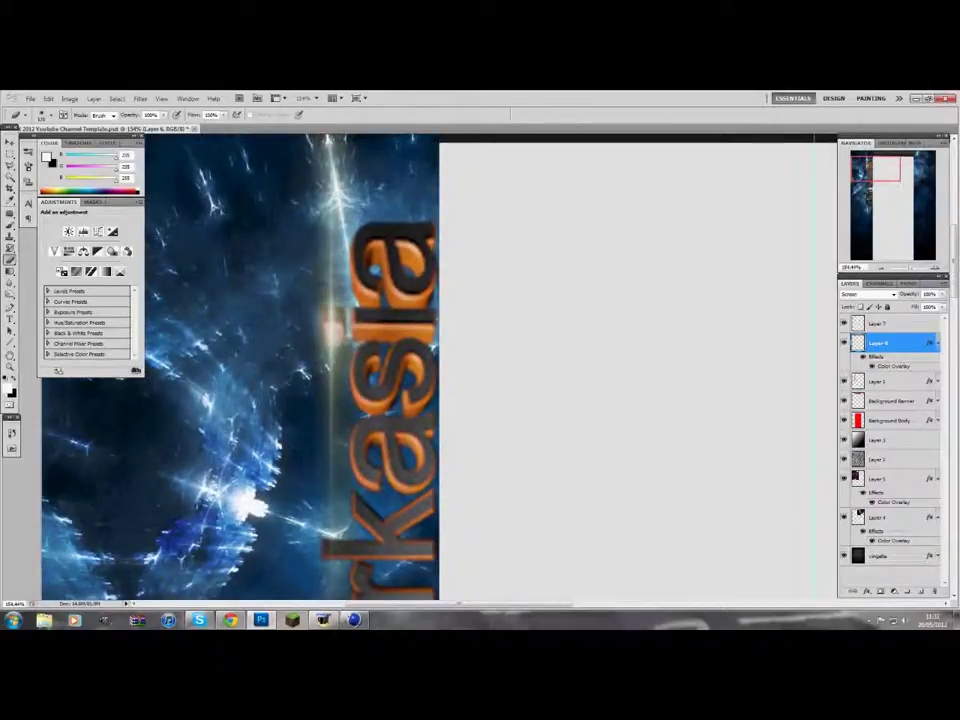
pyautogui.scroll(-5, 600, 400)
pyautogui.scroll(-2, 600, 400)
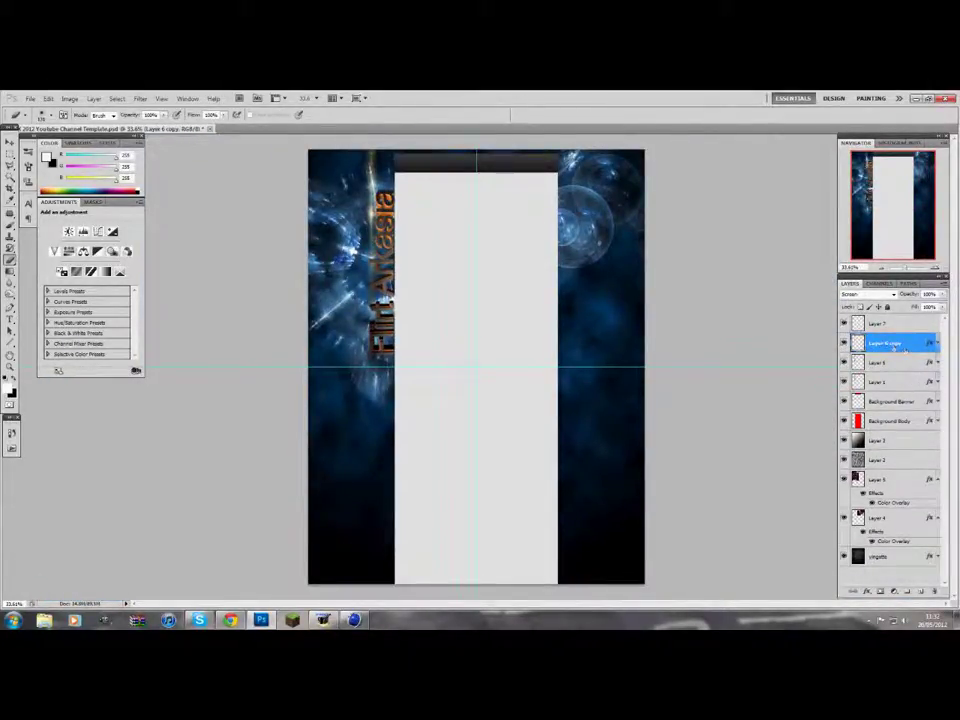
# Duplicate the flare layer and rotate the copy diagonally toward the top-left.
pyautogui.rightClick(898, 345)
pyautogui.click(880, 568)
pyautogui.hotkey('ctrl', 't')
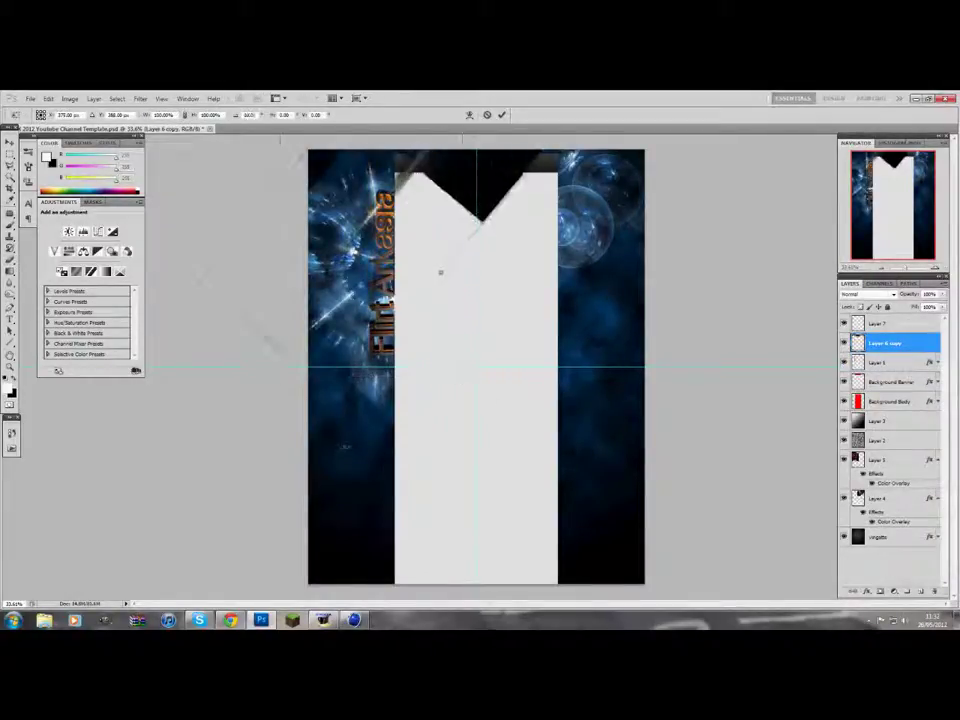
pyautogui.moveTo(560, 180); pyautogui.dragTo(500, 116)
# Delete the stray selected area from the flare copy, then browse for the module flares folder.
pyautogui.click(495, 180)
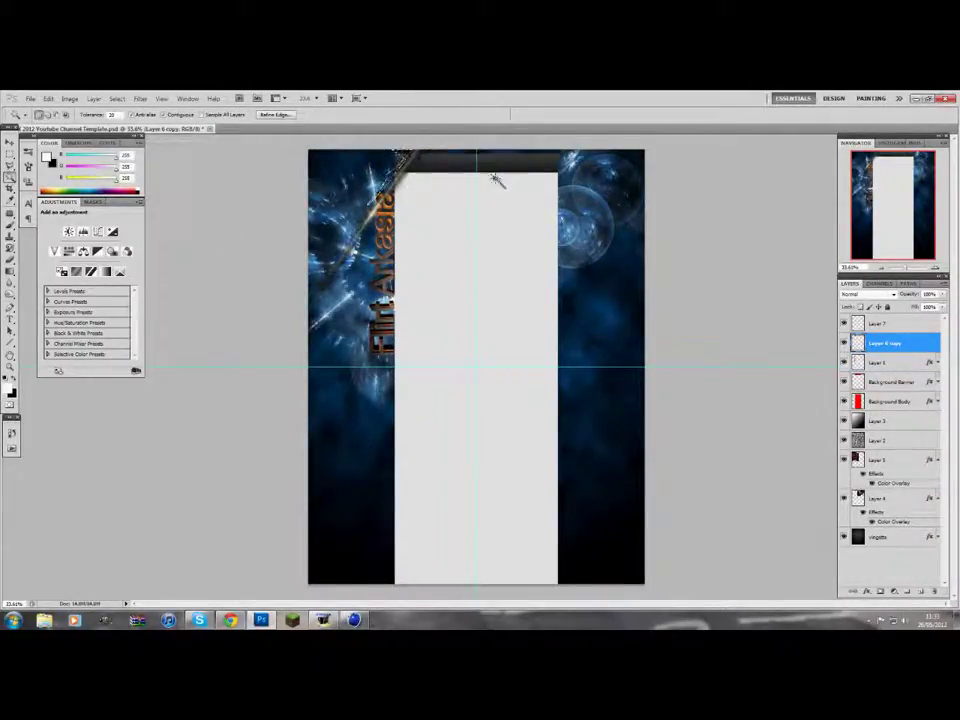
pyautogui.scroll(5, 420, 220)
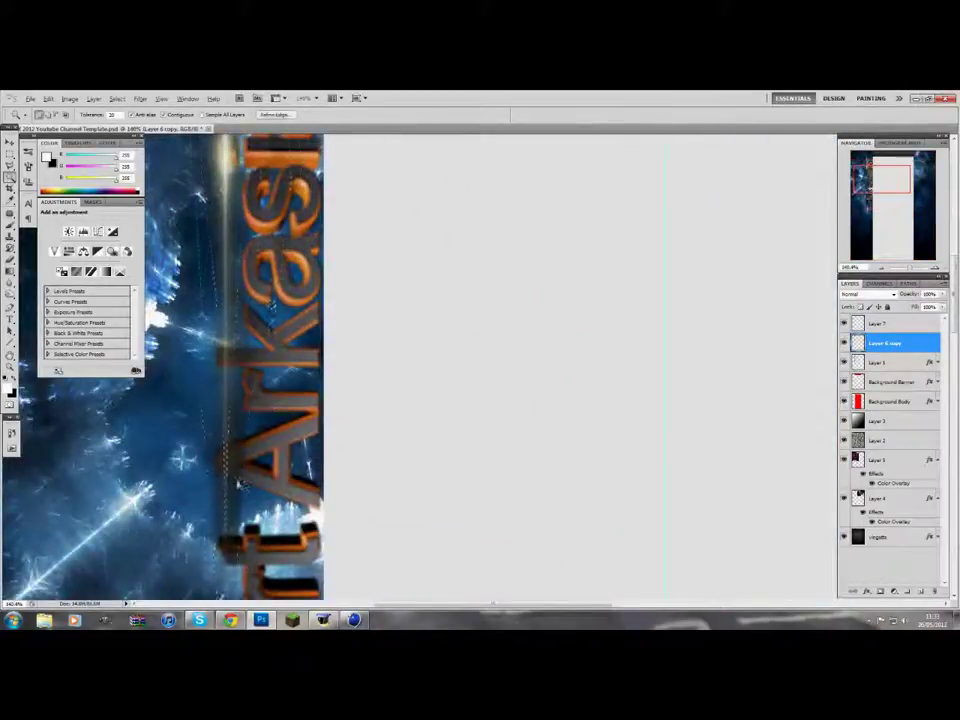
pyautogui.scroll(3, 186, 217)
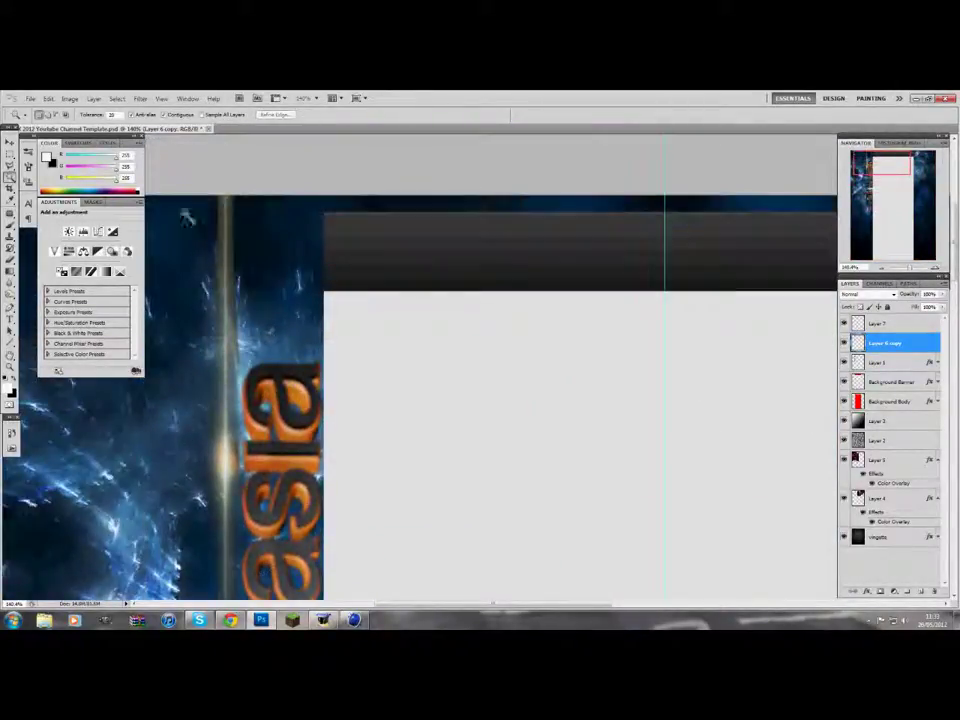
pyautogui.press('Delete')
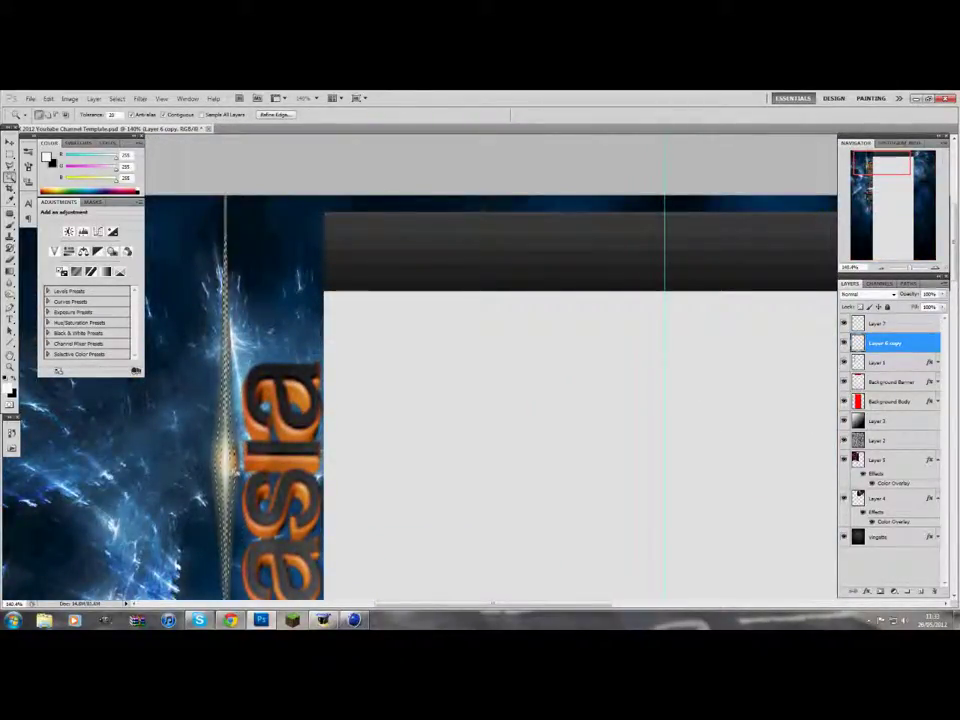
pyautogui.scroll(-2, 651, 324)
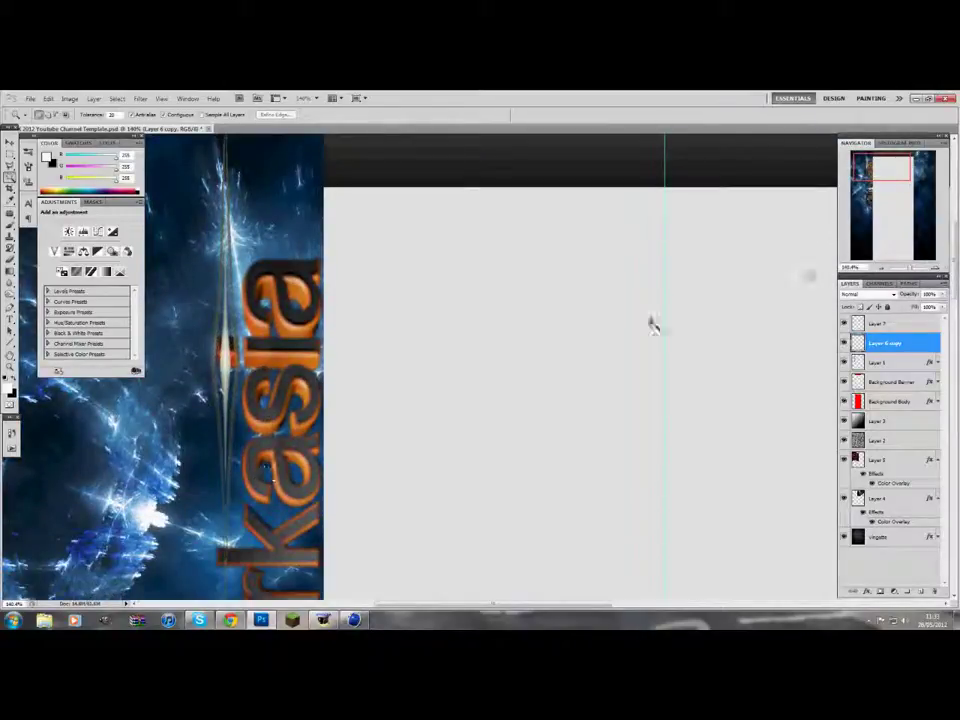
pyautogui.hotkey('ctrl', '0')
pyautogui.hotkey('ctrl', 'o')
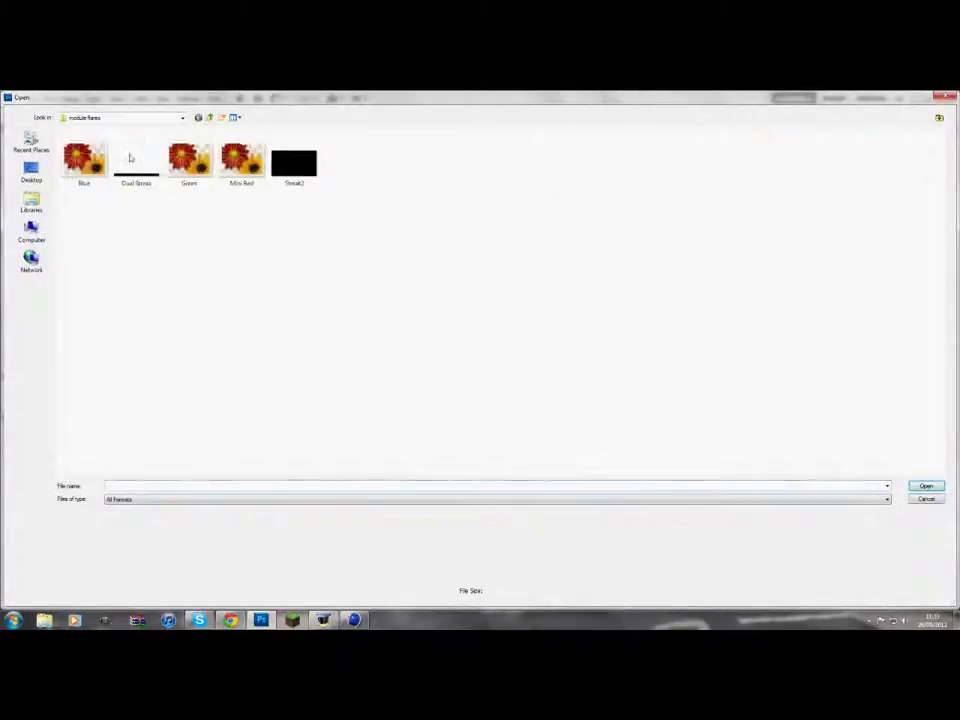
# Bring the Dual Streak flare into the template as a Screen-blended layer and resize it.
pyautogui.doubleClick(128, 174)
pyautogui.moveTo(225, 130); pyautogui.dragTo(400, 205)
pyautogui.click(865, 294)
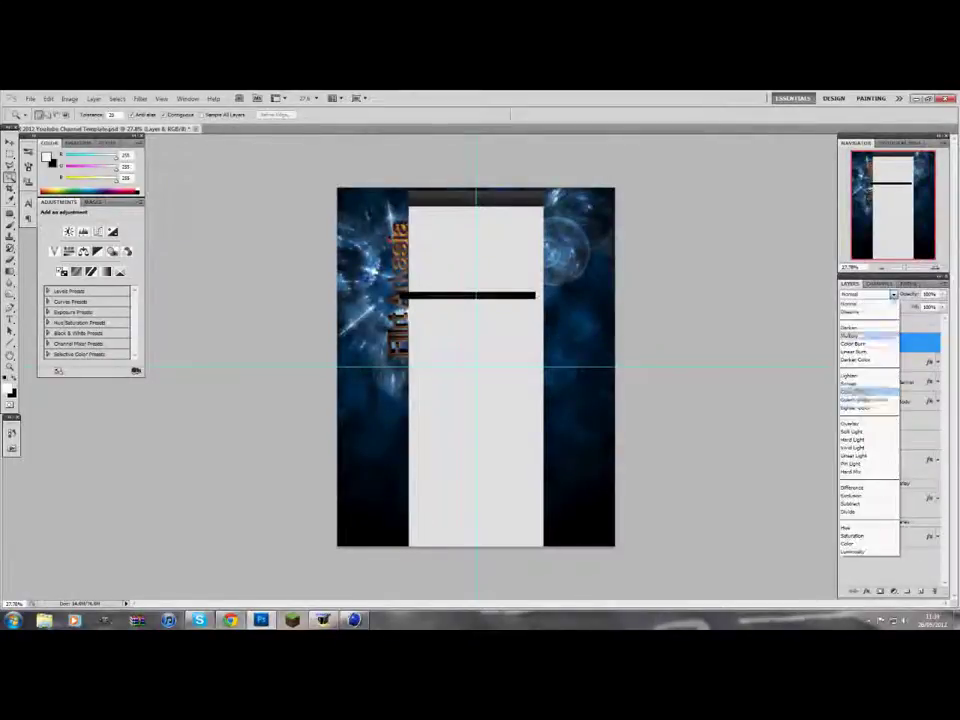
pyautogui.click(860, 396)
pyautogui.hotkey('ctrl', 't')
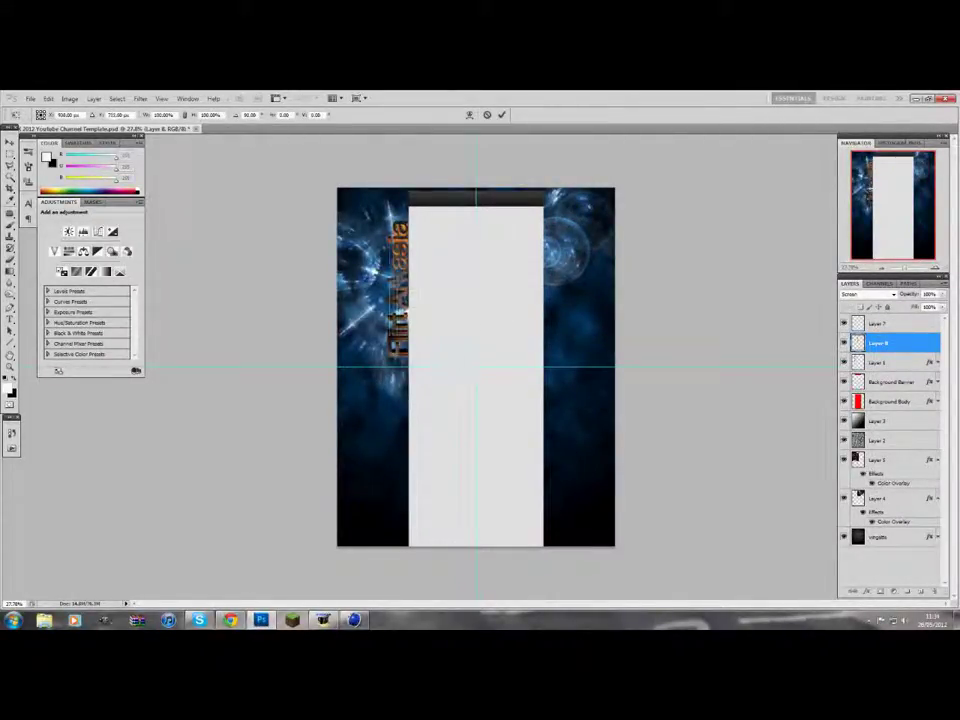
pyautogui.scroll(5, 409, 319)
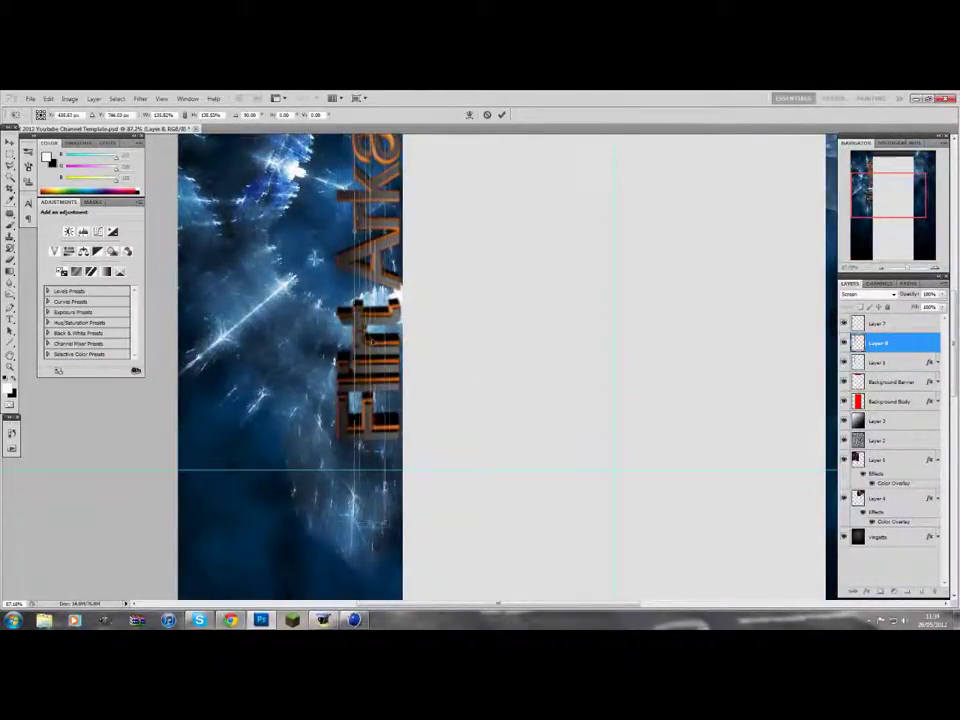
pyautogui.scroll(3, 439, 317)
pyautogui.click(502, 114)
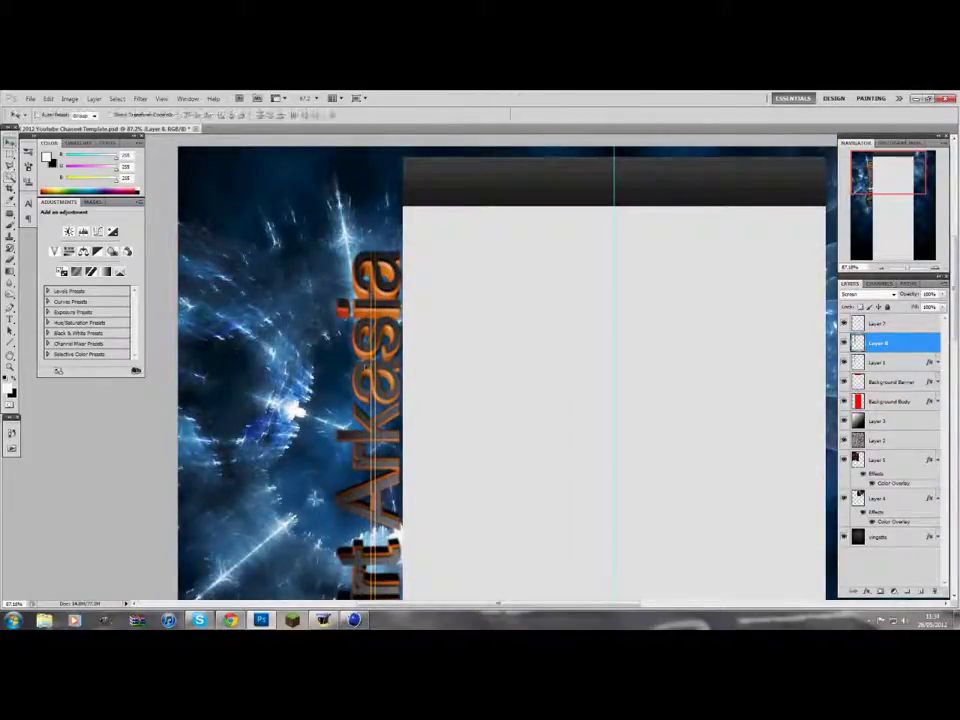
# Move the orange streak left to the canvas top, bring it to front, and touch up Layer 8.
pyautogui.moveTo(372, 400); pyautogui.dragTo(340, 330)
pyautogui.hotkey('ctrl', ']')
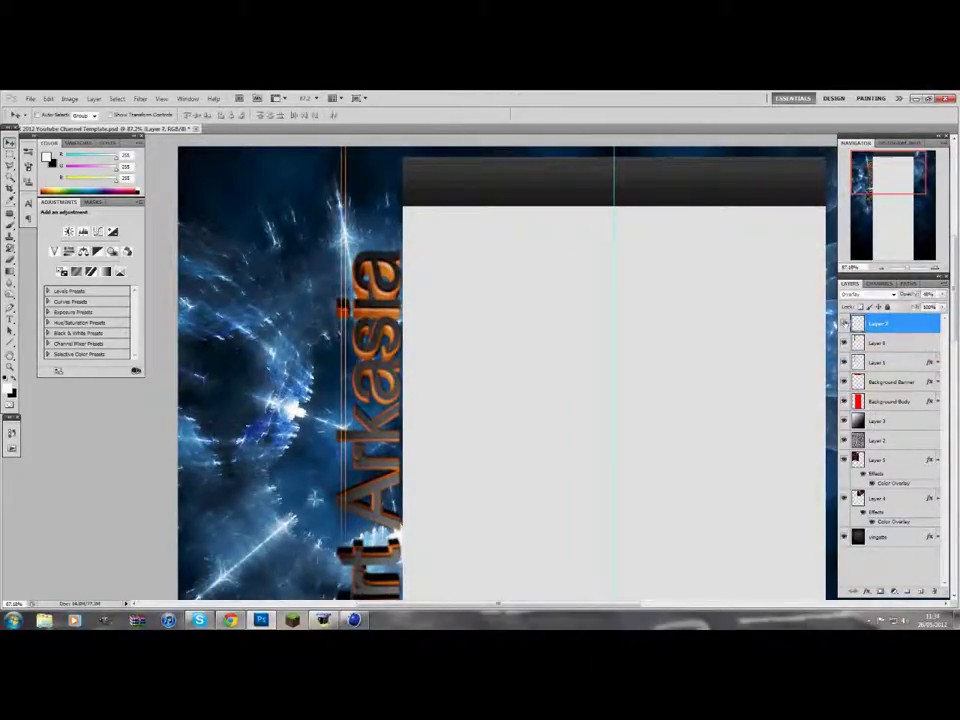
pyautogui.scroll(3, 328, 287)
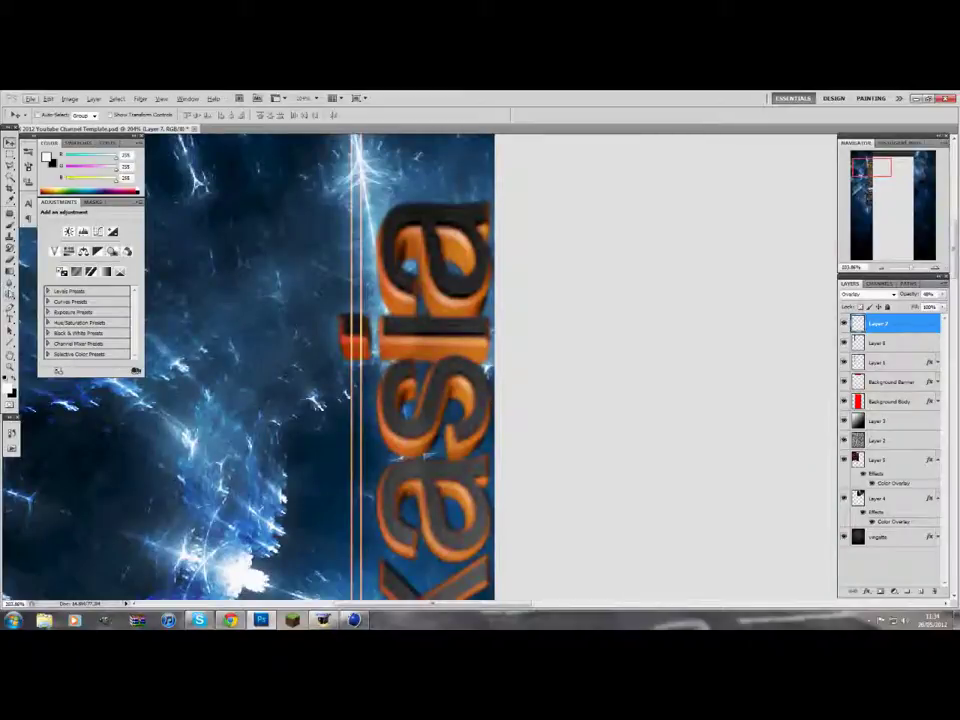
pyautogui.press('s')
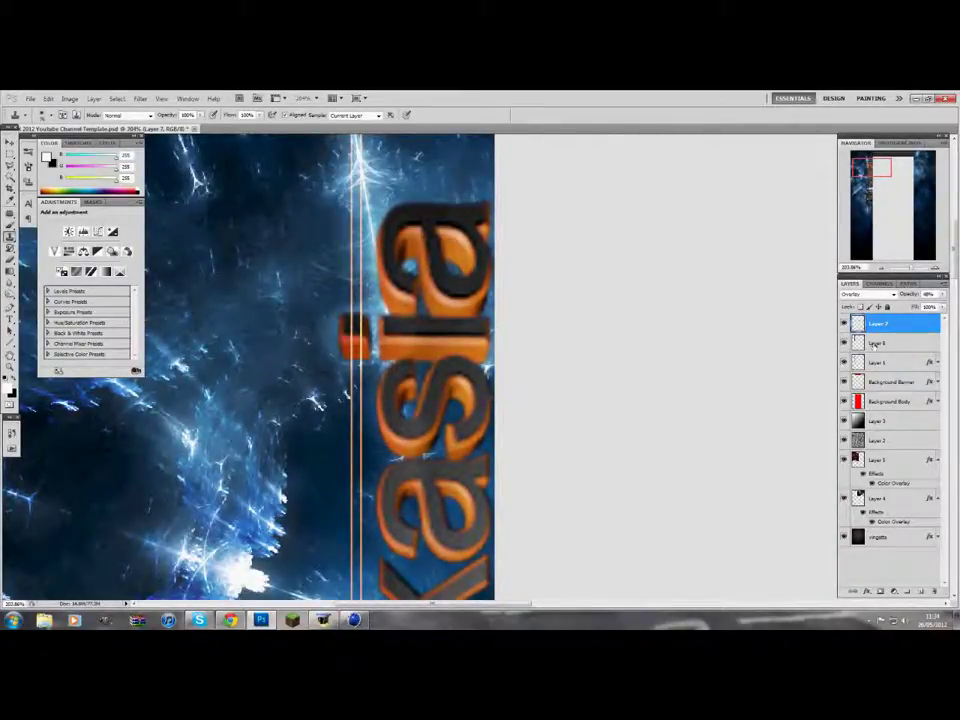
pyautogui.click(876, 343)
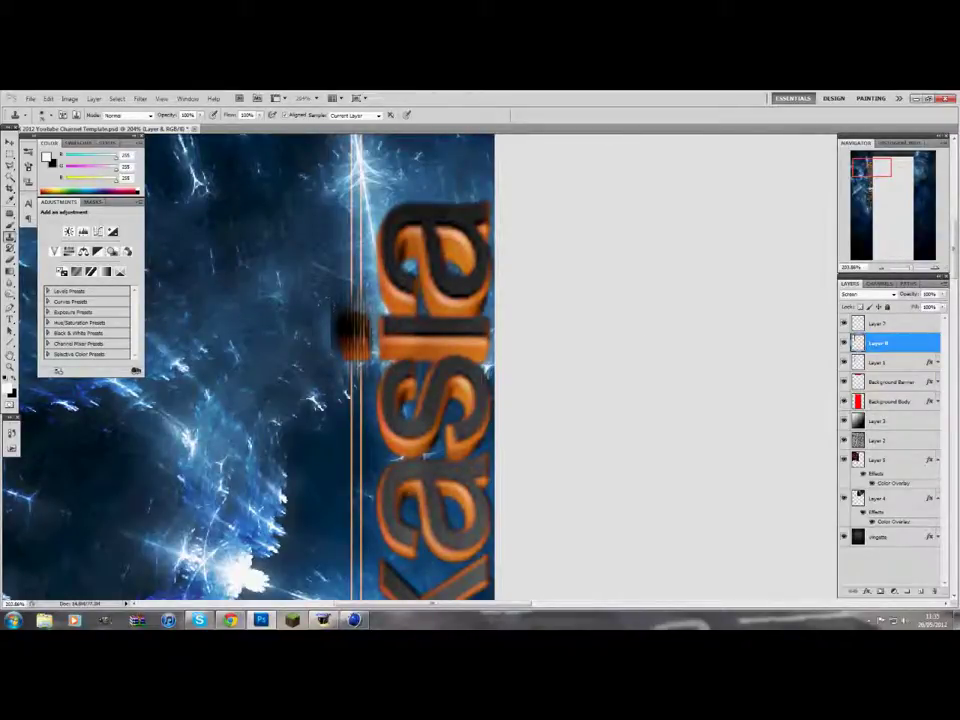
pyautogui.hotkey('ctrl', '0')
pyautogui.click(878, 323)
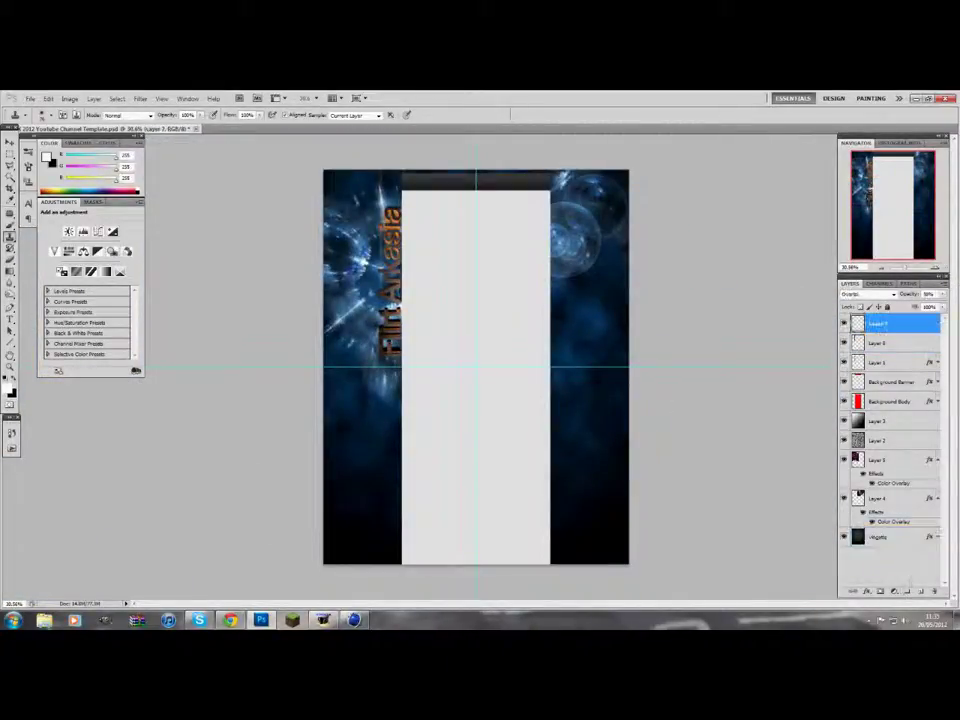
# Add a dotted Pattern Fill layer at 331% scale, lower it in the stack, and blend it with Overlay.
pyautogui.rightClick(880, 323)
pyautogui.click(894, 591)
pyautogui.click(878, 407)
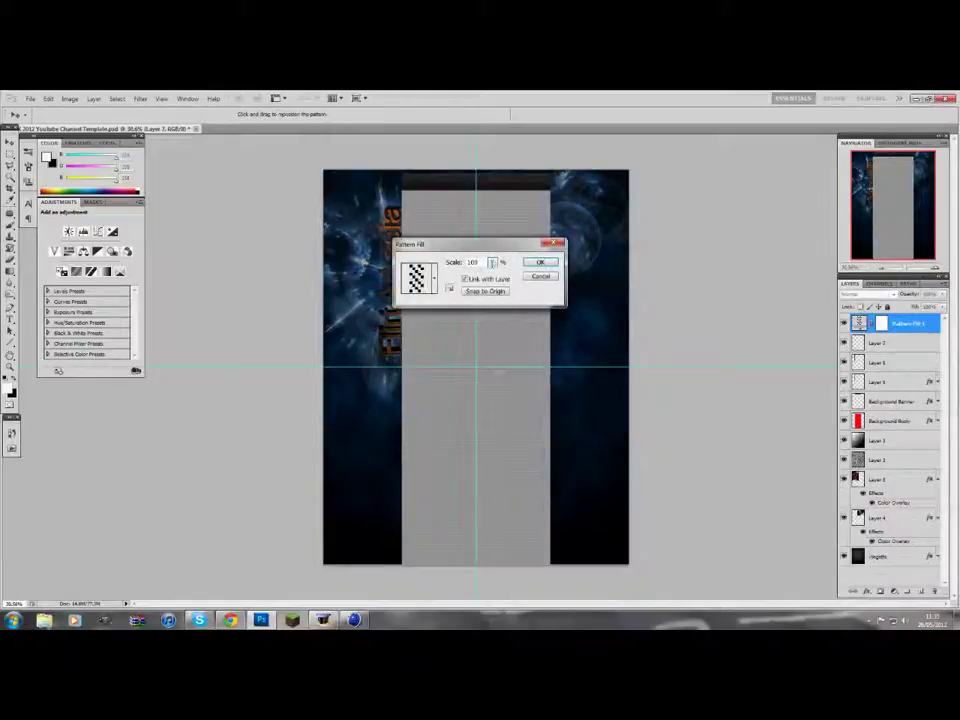
pyautogui.click(418, 278)
pyautogui.doubleClick(370, 326)
pyautogui.moveTo(545, 276); pyautogui.dragTo(487, 279)
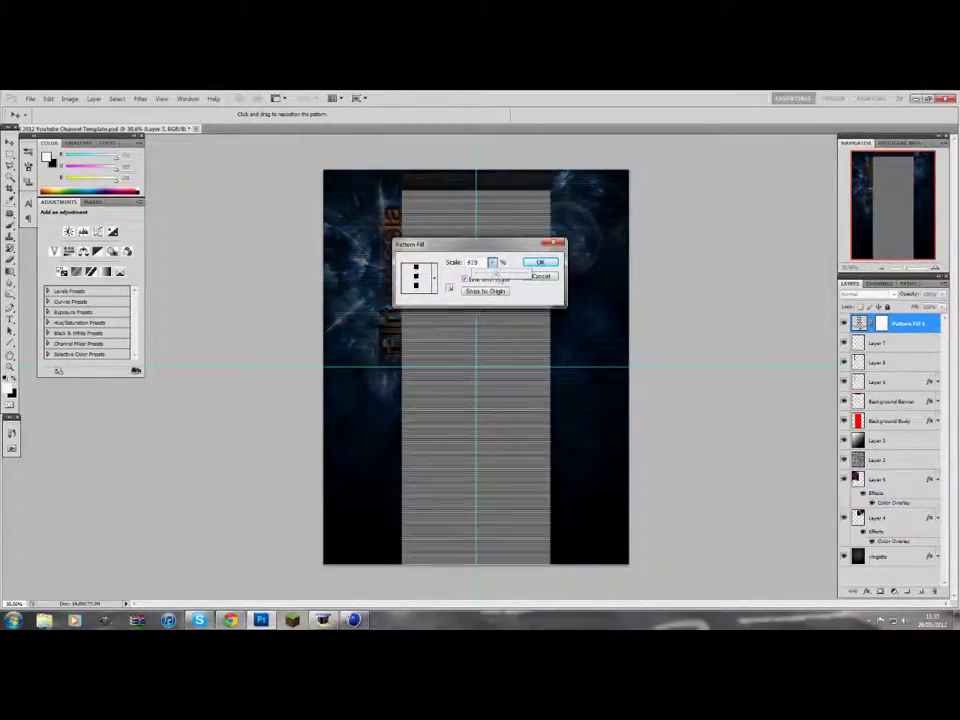
pyautogui.click(540, 262)
pyautogui.moveTo(880, 323); pyautogui.dragTo(878, 425)
pyautogui.click(865, 294)
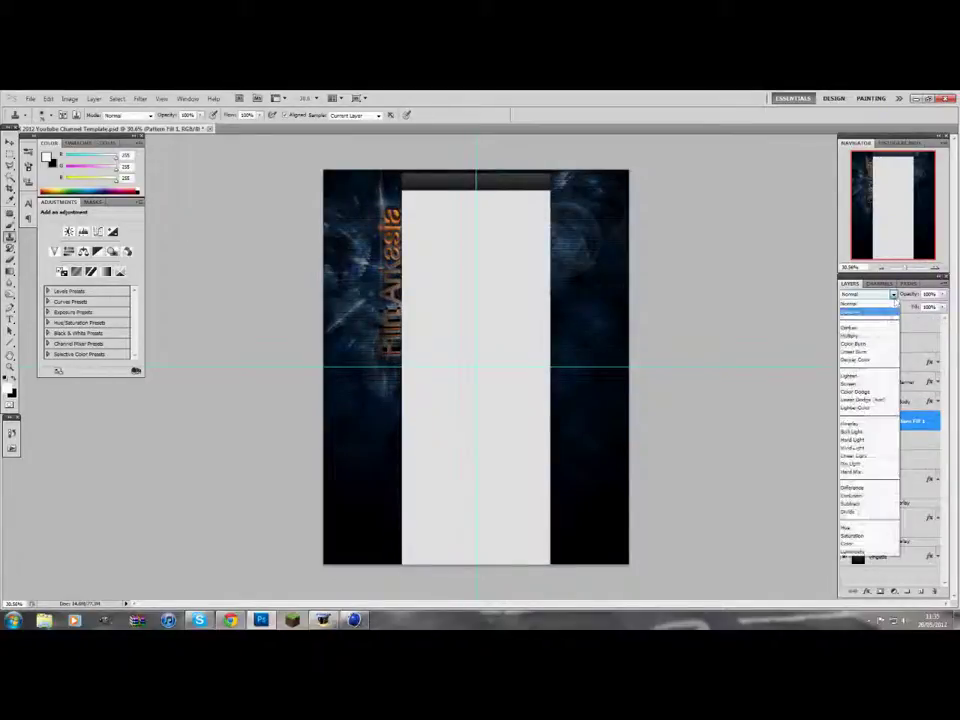
pyautogui.click(851, 425)
# On a new layer, drag a white-to-black gradient across the column's bottom.
pyautogui.click(921, 591)
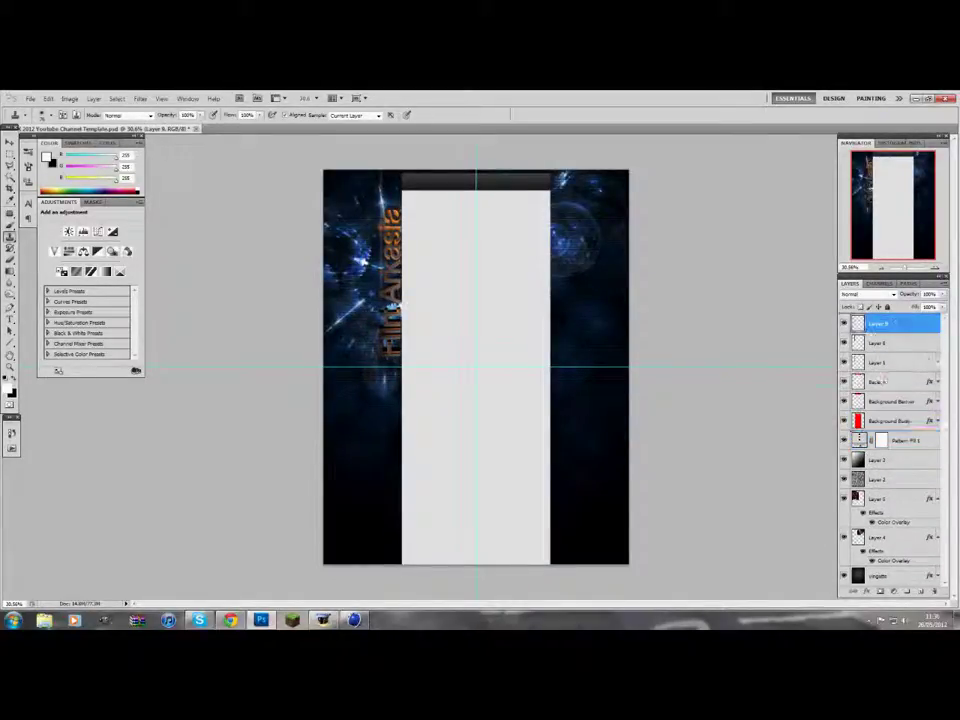
pyautogui.press('g')
pyautogui.click(55, 114)
pyautogui.press('Return')
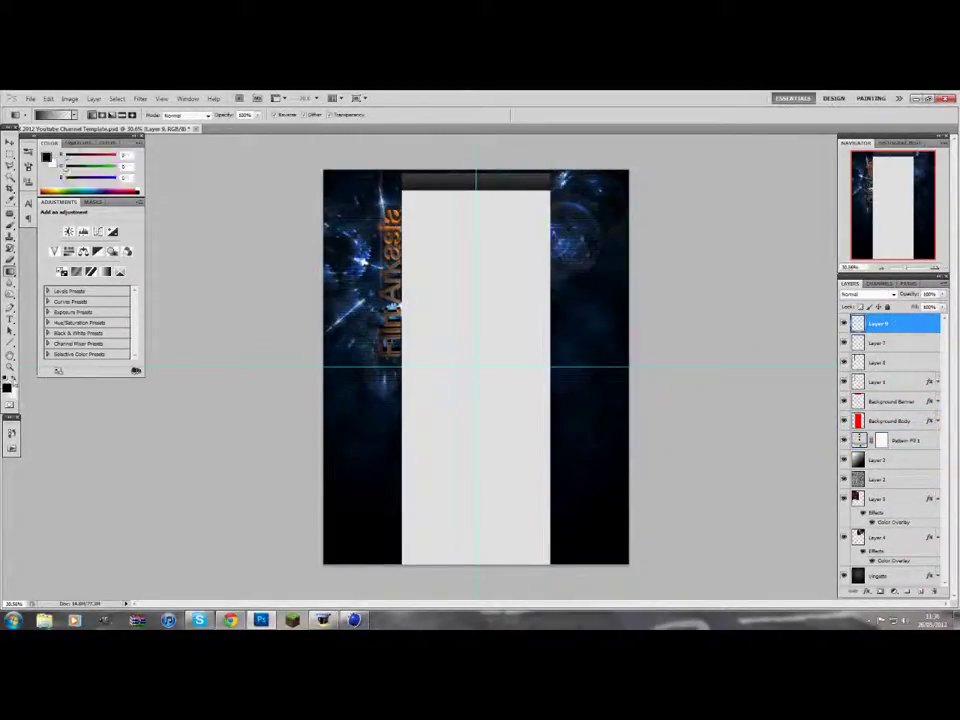
pyautogui.moveTo(476, 436); pyautogui.dragTo(476, 528)
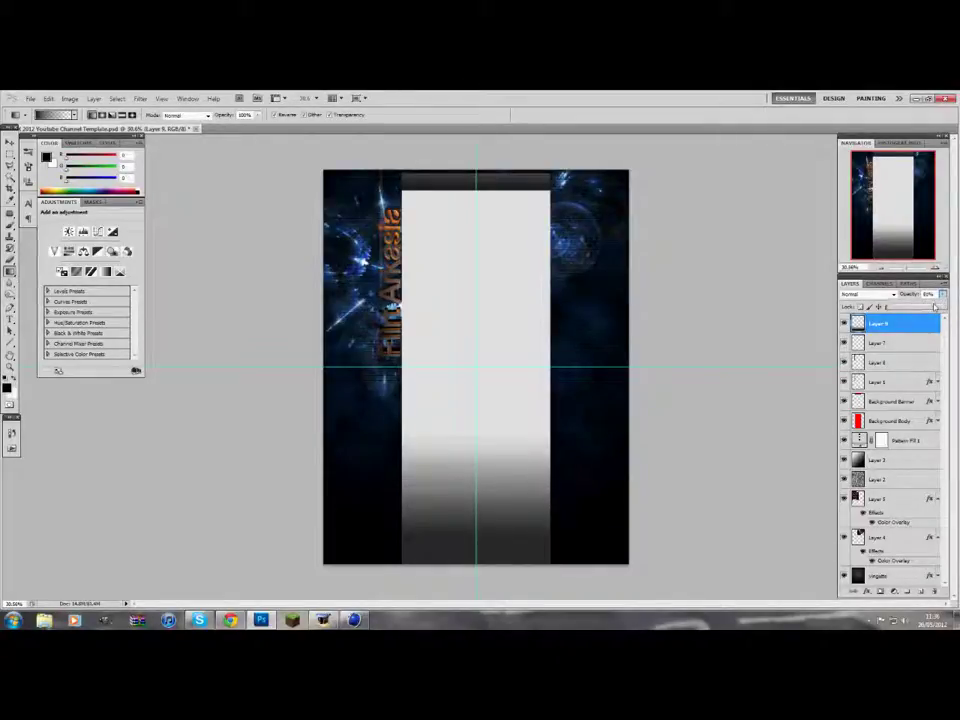
# Place the smoke image on the left side of the backdrop with Screen blending.
pyautogui.press('v')
pyautogui.hotkey('ctrl', 'o')
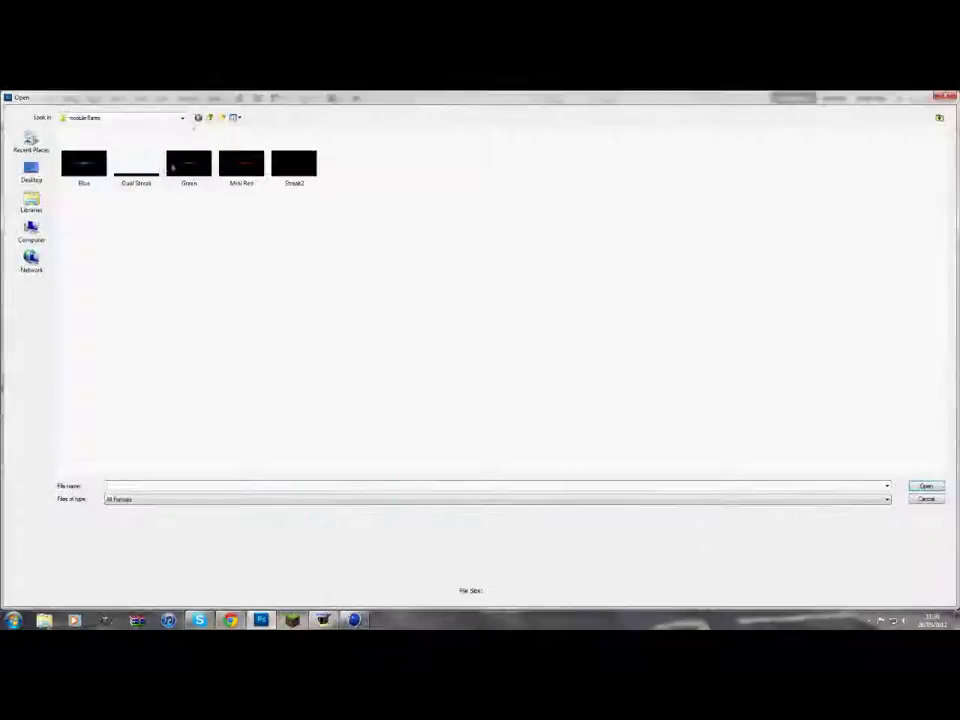
pyautogui.click(210, 118)
pyautogui.doubleClick(75, 141)
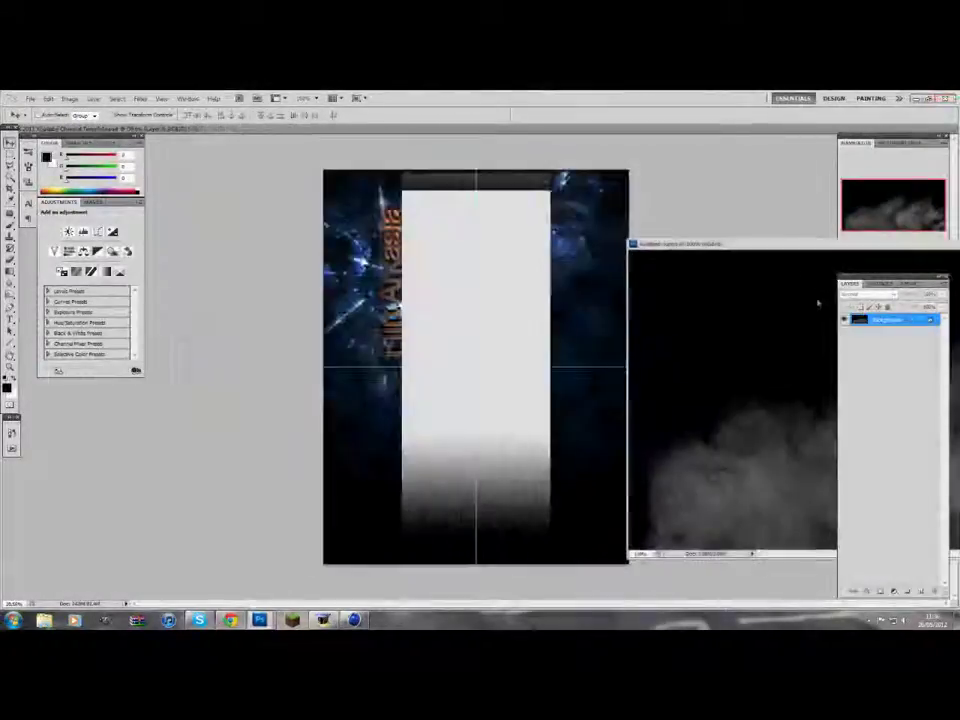
pyautogui.moveTo(700, 450); pyautogui.dragTo(480, 290)
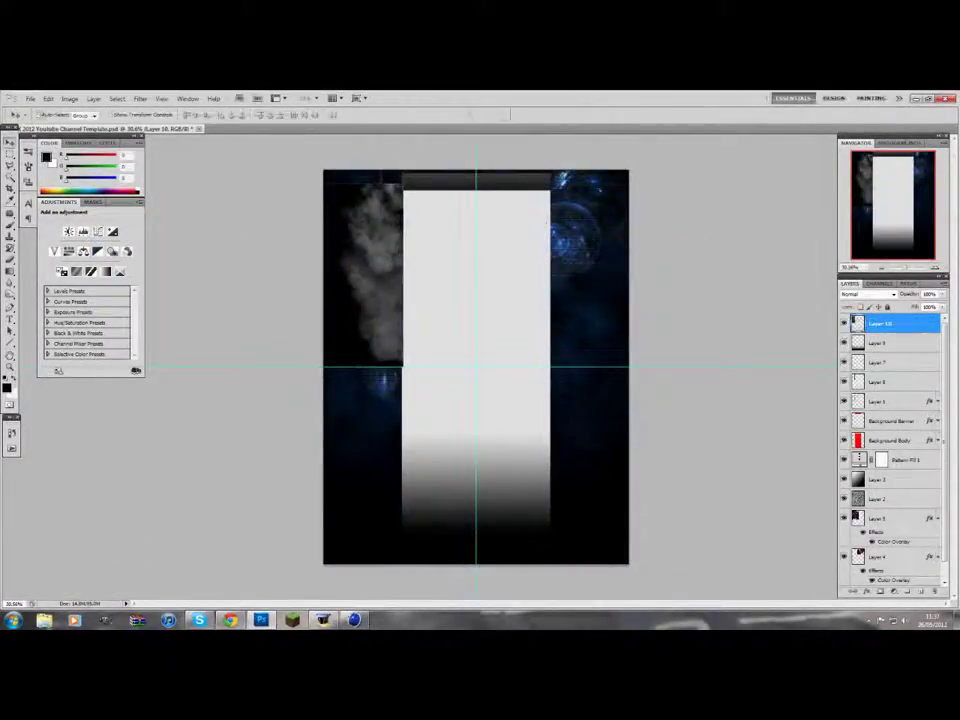
pyautogui.click(866, 294)
pyautogui.click(870, 371)
pyautogui.scroll(2, 359, 180)
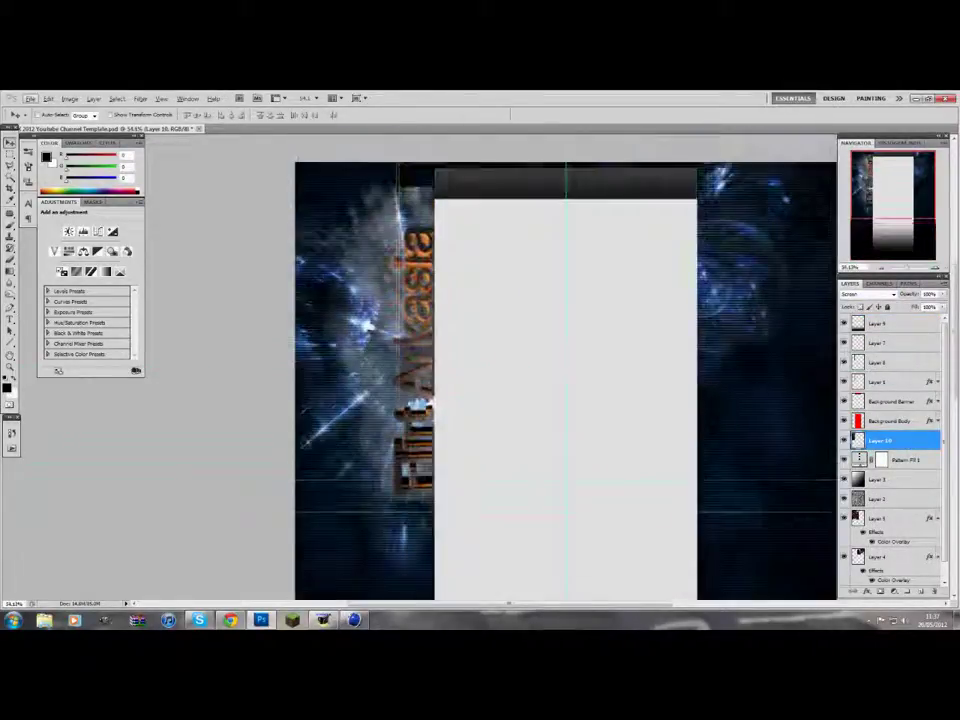
pyautogui.press('b')
pyautogui.scroll(-2, 565, 380)
# Stretch a grungy texture over the left half, set it to Overlay, and duplicate it into place.
pyautogui.hotkey('ctrl', 'o')
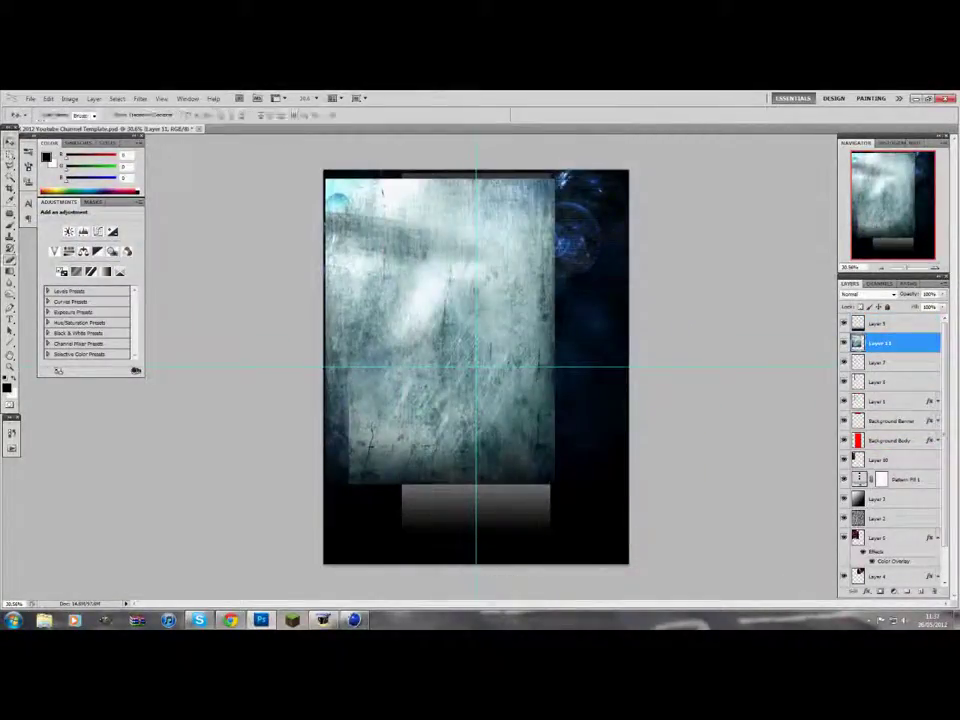
pyautogui.press('v')
pyautogui.moveTo(440, 330); pyautogui.dragTo(410, 315)
pyautogui.moveTo(514, 314); pyautogui.dragTo(482, 365)
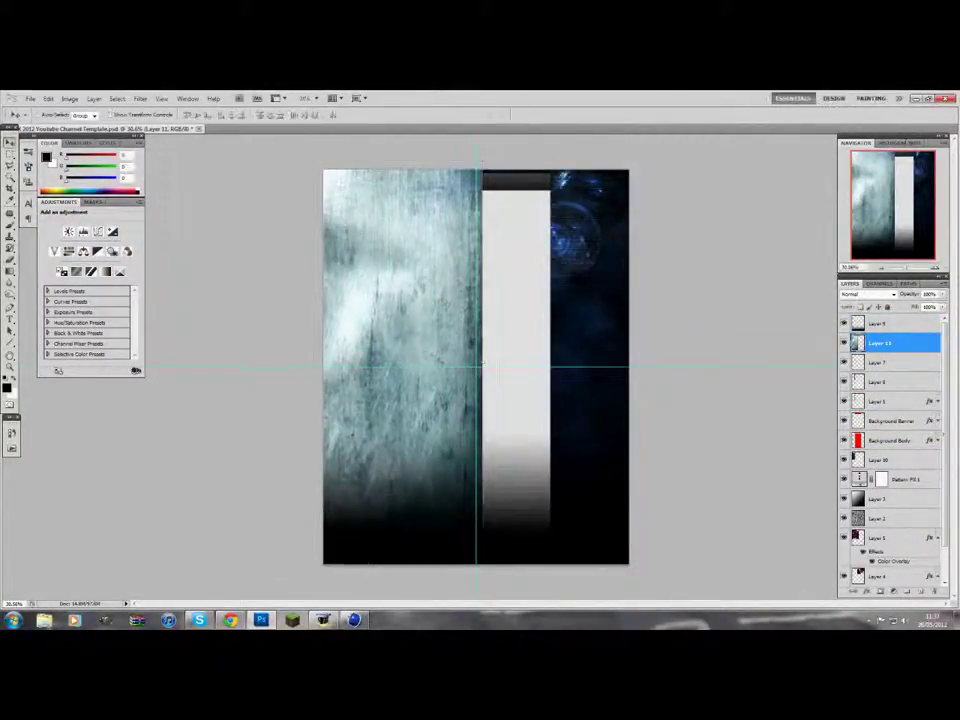
pyautogui.hotkey('shift', 'alt', 'o')
pyautogui.hotkey('ctrl', 'j')
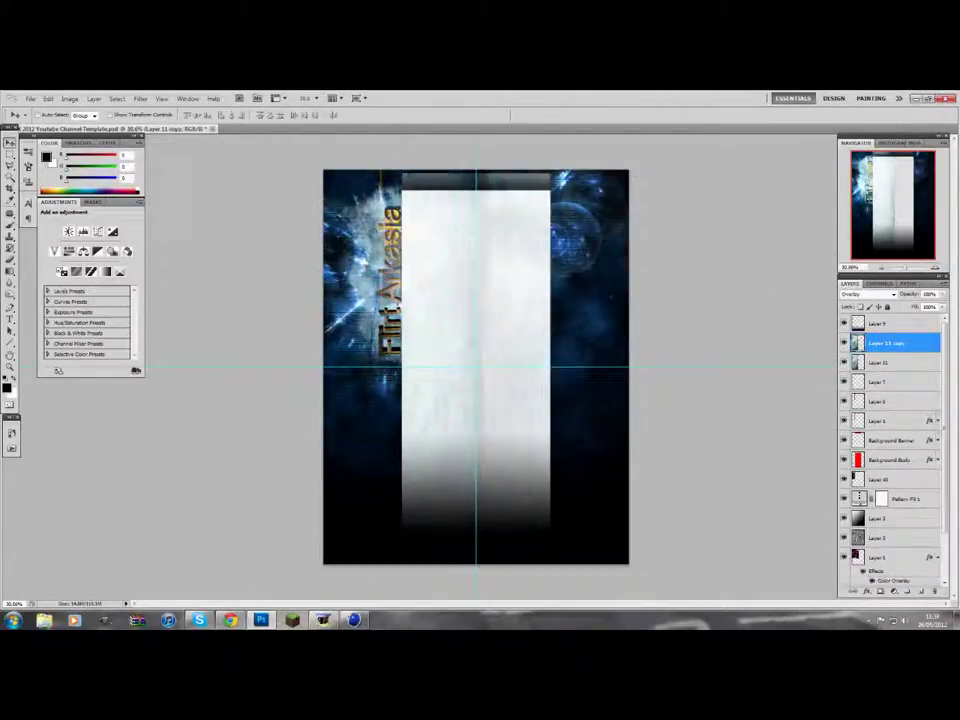
pyautogui.moveTo(622, 296); pyautogui.dragTo(627, 298)
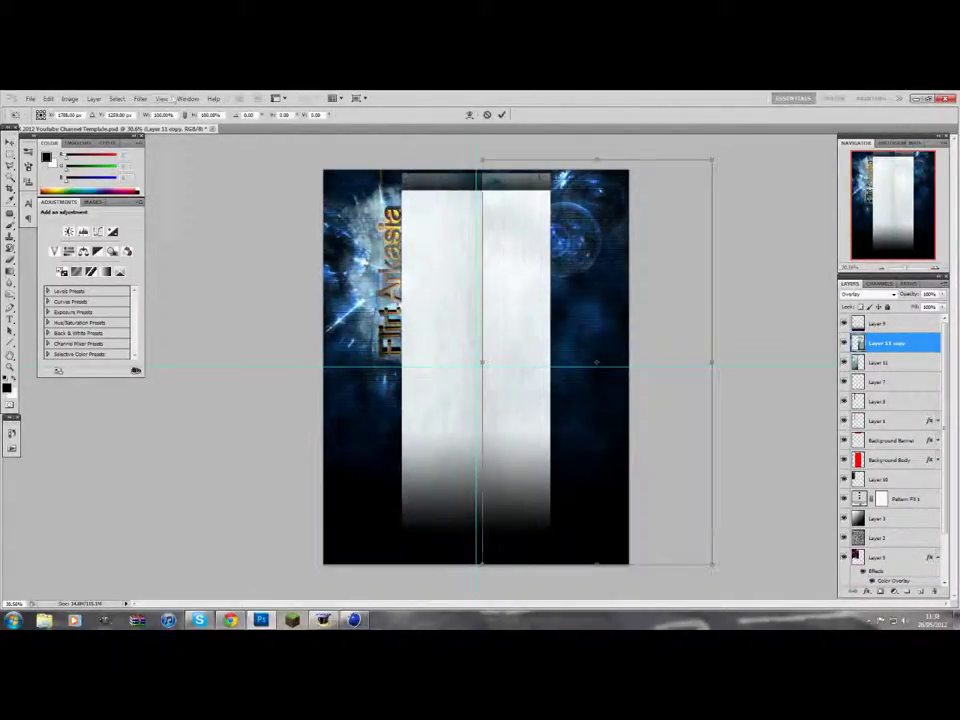
pyautogui.press('Return')
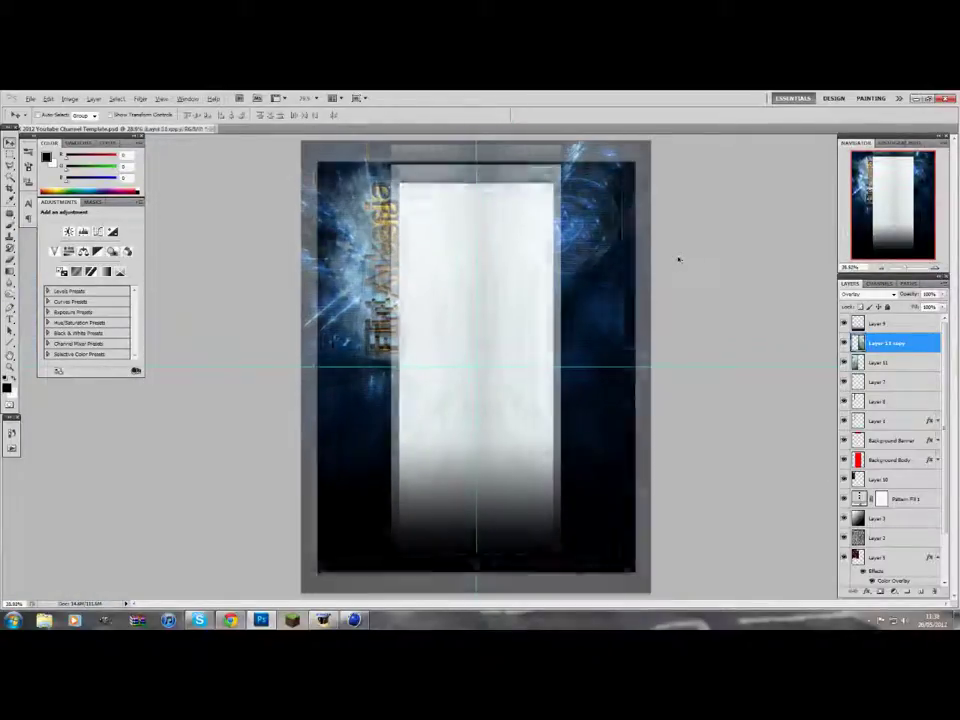
# Browse the Open dialog through Lights and Flares to the BGs folder of space images.
pyautogui.hotkey('ctrl', 'o')
pyautogui.doubleClick(99, 162)
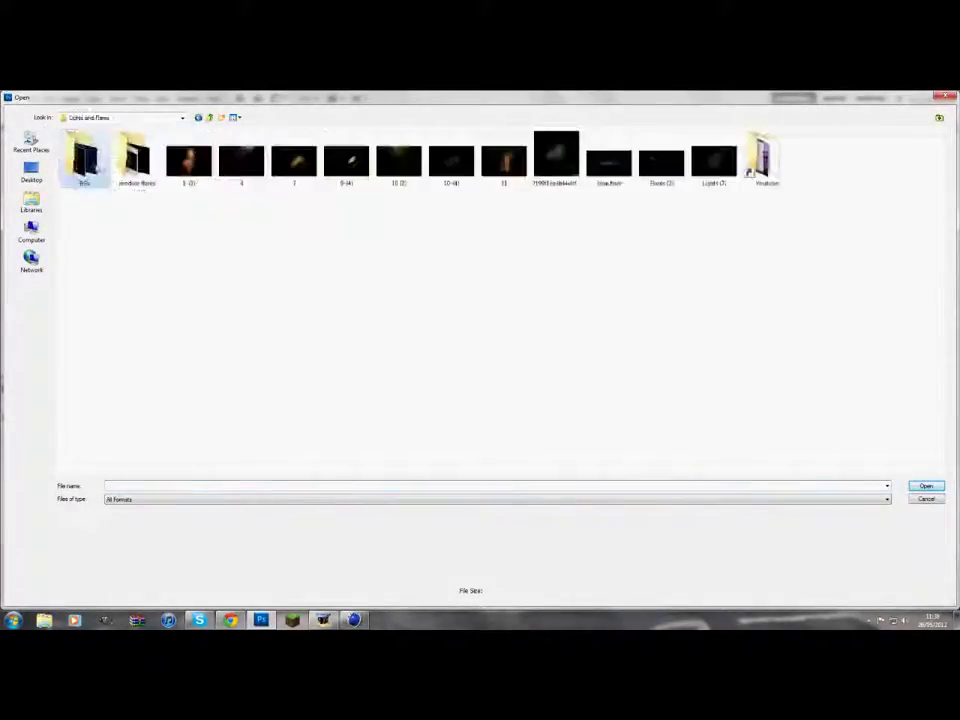
pyautogui.doubleClick(100, 165)
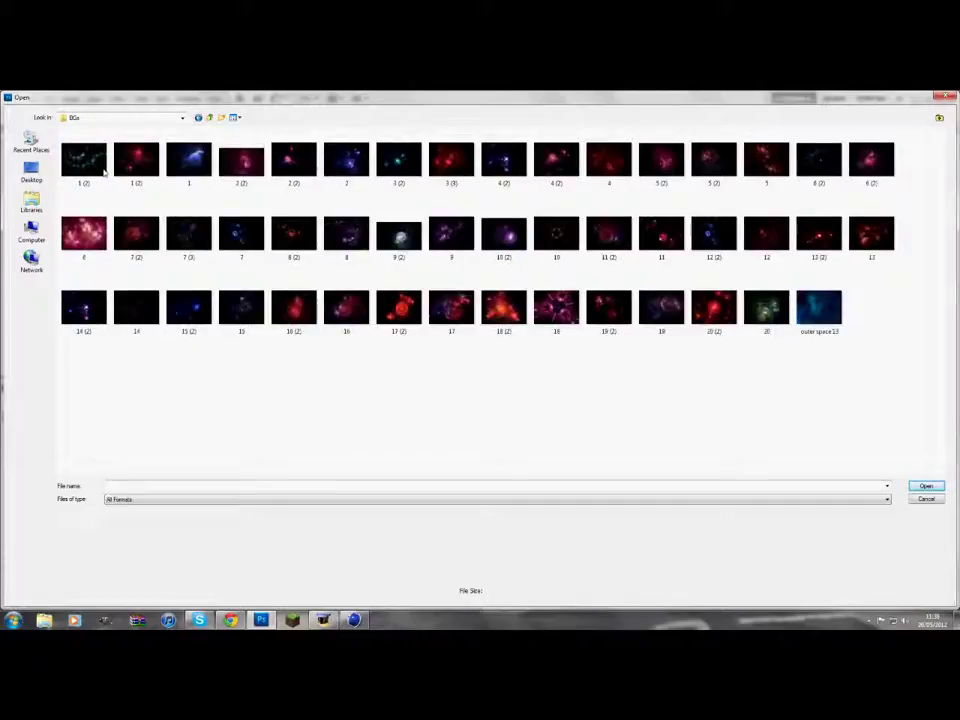
# Place the blue bubbles image on the dark right side of the backdrop.
pyautogui.doubleClick(819, 306)
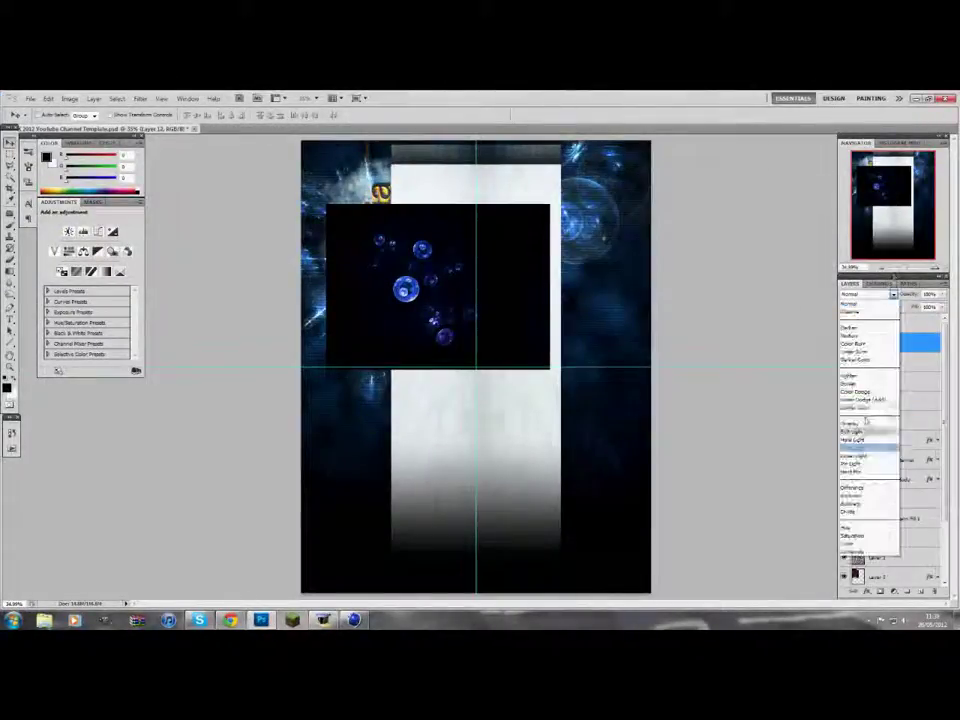
pyautogui.moveTo(467, 351); pyautogui.dragTo(648, 267)
pyautogui.hotkey('ctrl', 't')
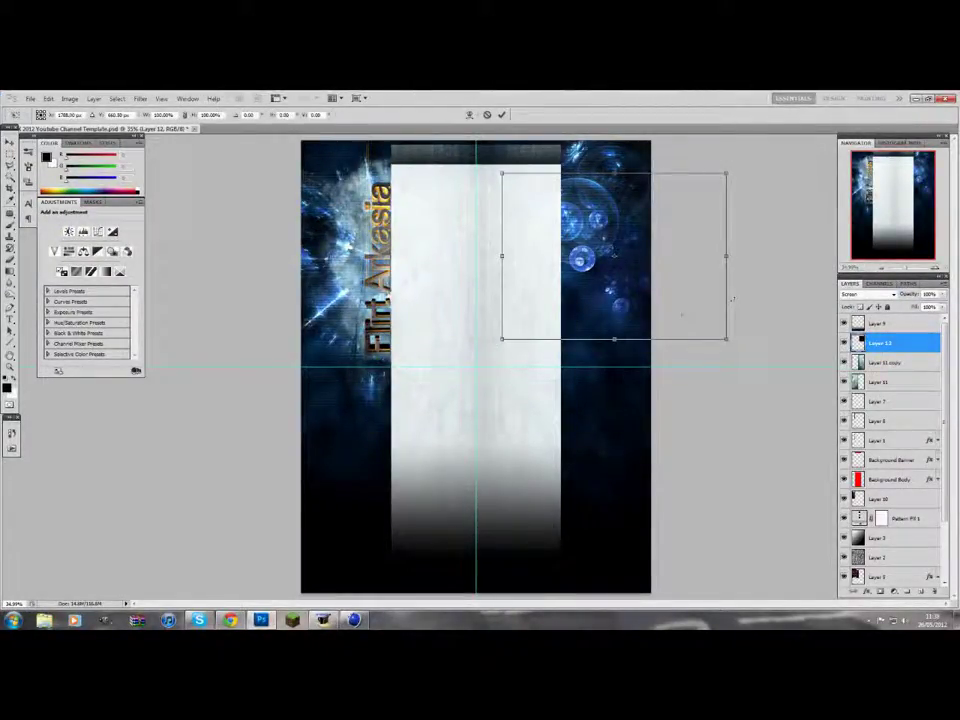
pyautogui.press('Return')
# Make two rotated copies of the bubbles further down the right side.
pyautogui.hotkey('ctrl', 'j')
pyautogui.hotkey('ctrl', 't')
pyautogui.moveTo(471, 396); pyautogui.dragTo(534, 350)
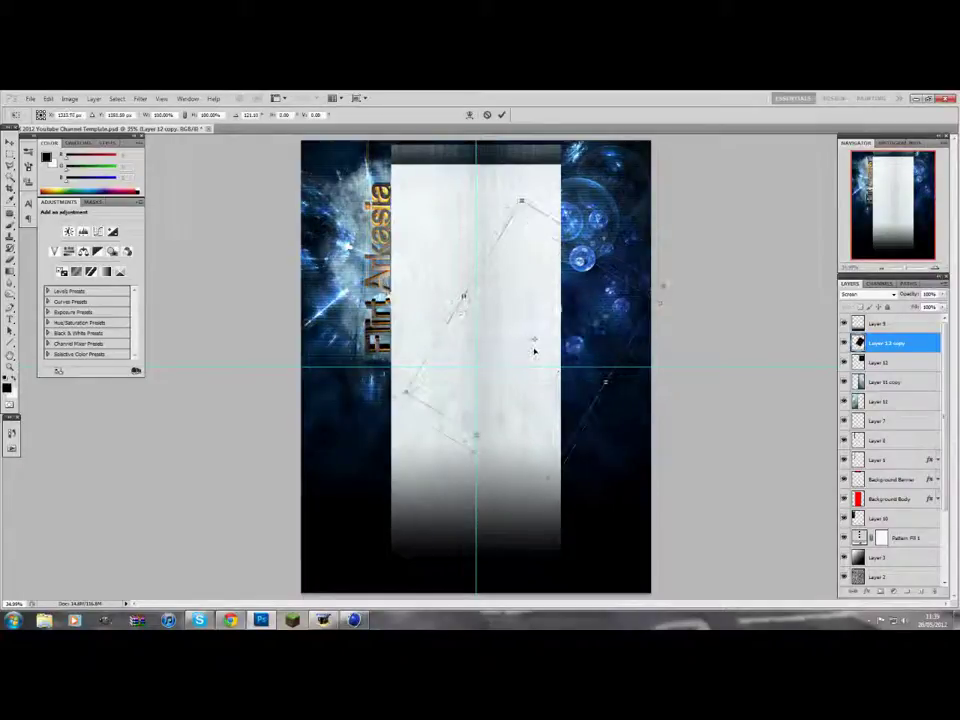
pyautogui.press('Return')
pyautogui.hotkey('ctrl', 'j')
pyautogui.hotkey('ctrl', 't')
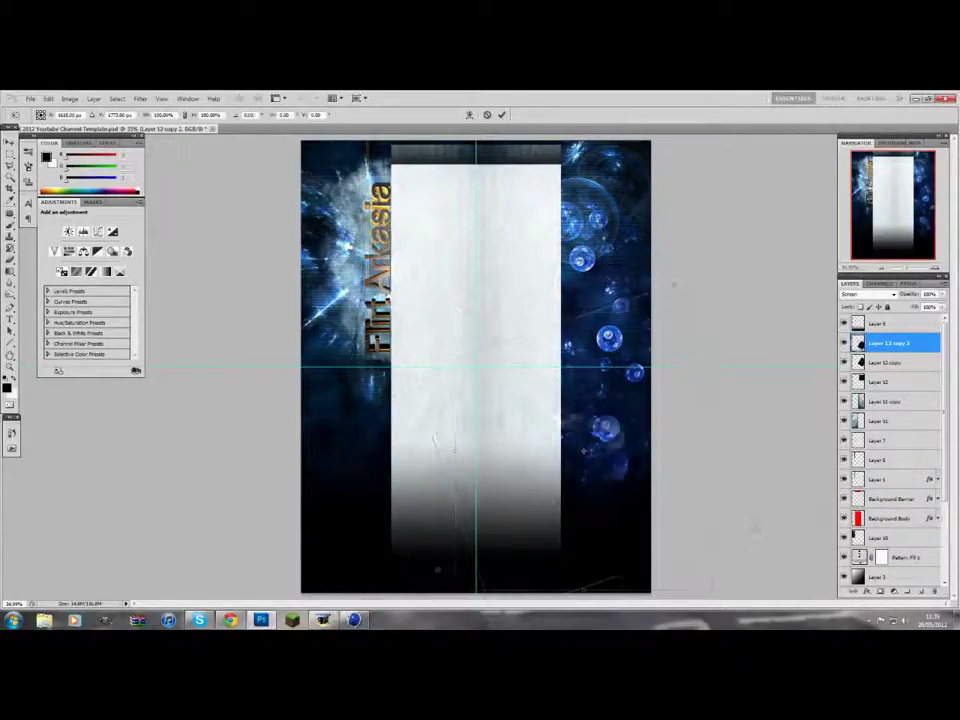
pyautogui.moveTo(440, 300); pyautogui.dragTo(450, 330)
pyautogui.press('Return')
# Select all the bubble layers and group them together.
pyautogui.keyDown('shift'); pyautogui.click(890, 343); pyautogui.keyUp('shift')
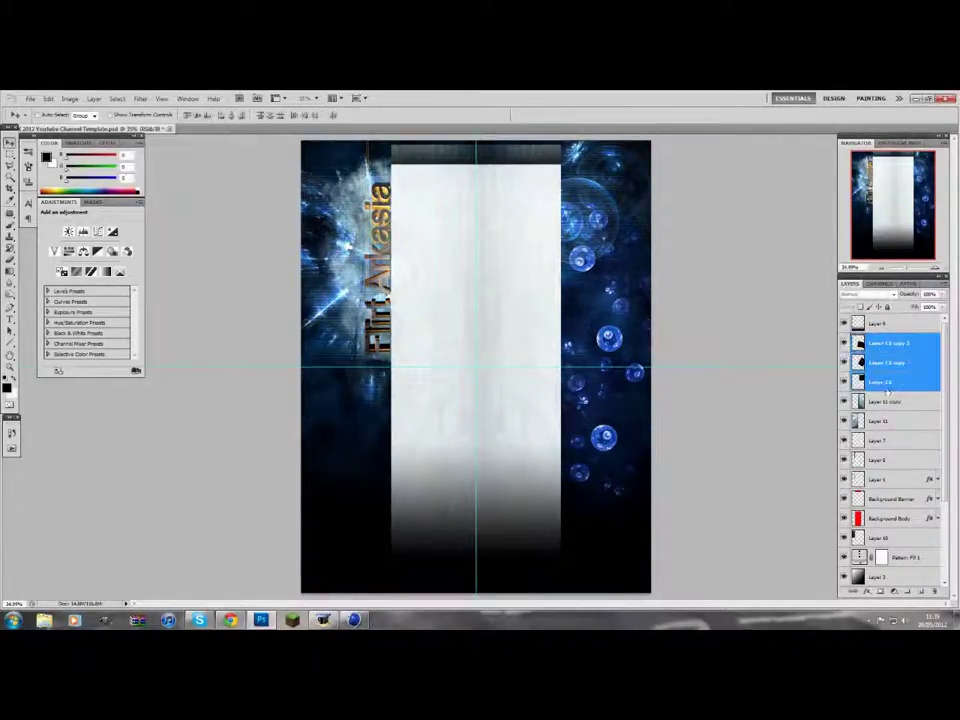
pyautogui.hotkey('ctrl', 'g')
pyautogui.click(30, 98)
# Add a blue flare from the Optical Flares folder, rotated and enlarged diagonally.
pyautogui.click(38, 120)
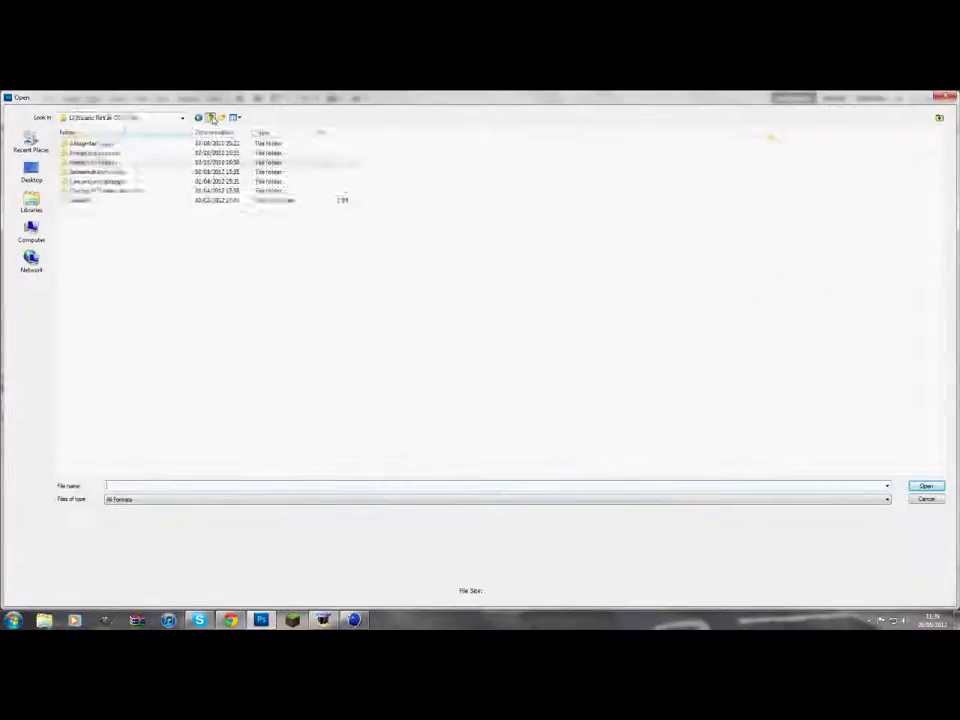
pyautogui.doubleClick(112, 335)
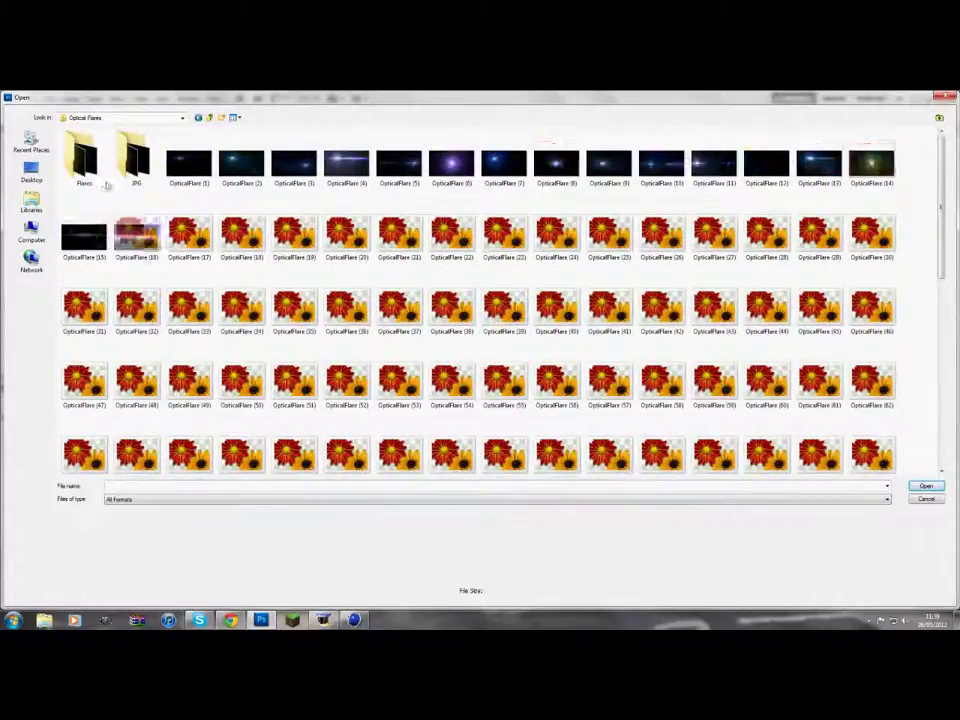
pyautogui.doubleClick(241, 455)
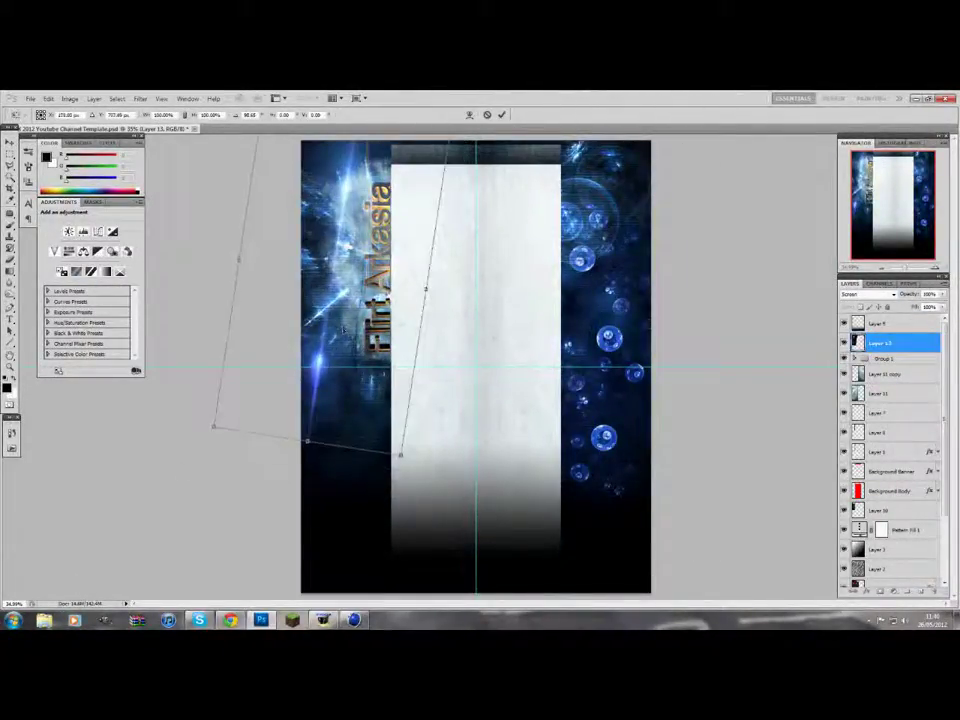
pyautogui.moveTo(520, 168); pyautogui.dragTo(491, 204)
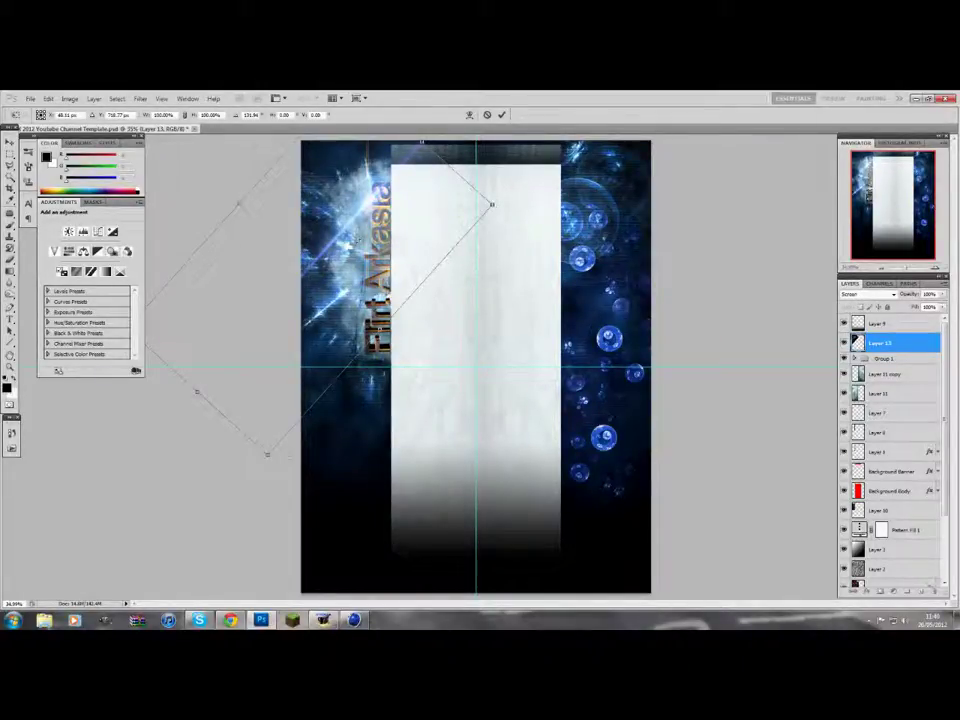
pyautogui.click(502, 114)
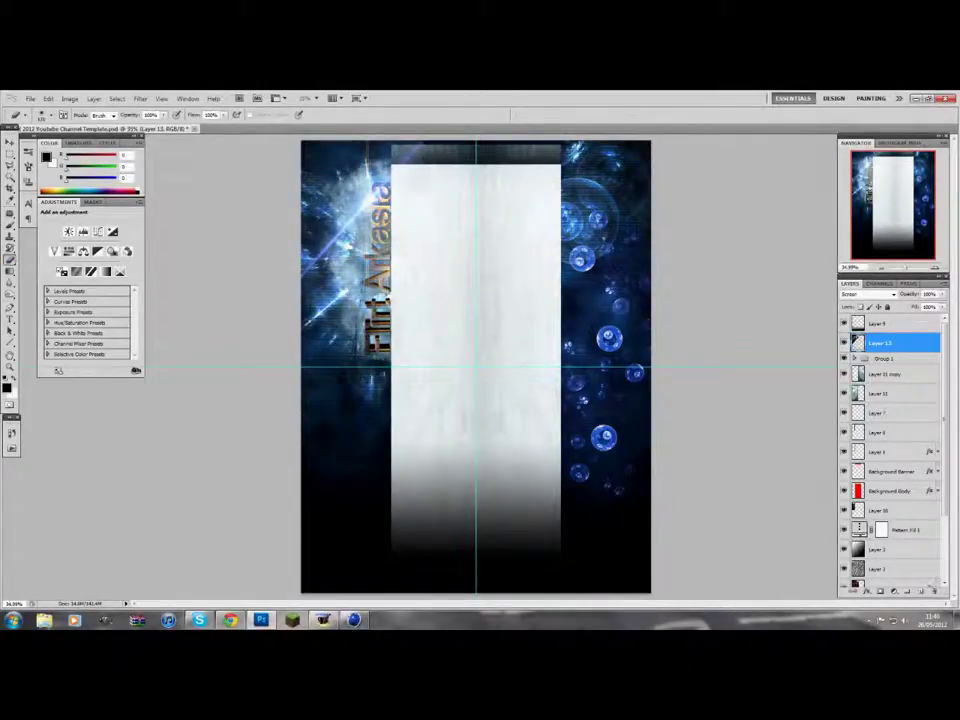
# Add a nebula image from the Nebulas folder, move it lower in the stack, and set opacity 10%.
pyautogui.click(30, 98)
pyautogui.click(45, 120)
pyautogui.click(210, 118)
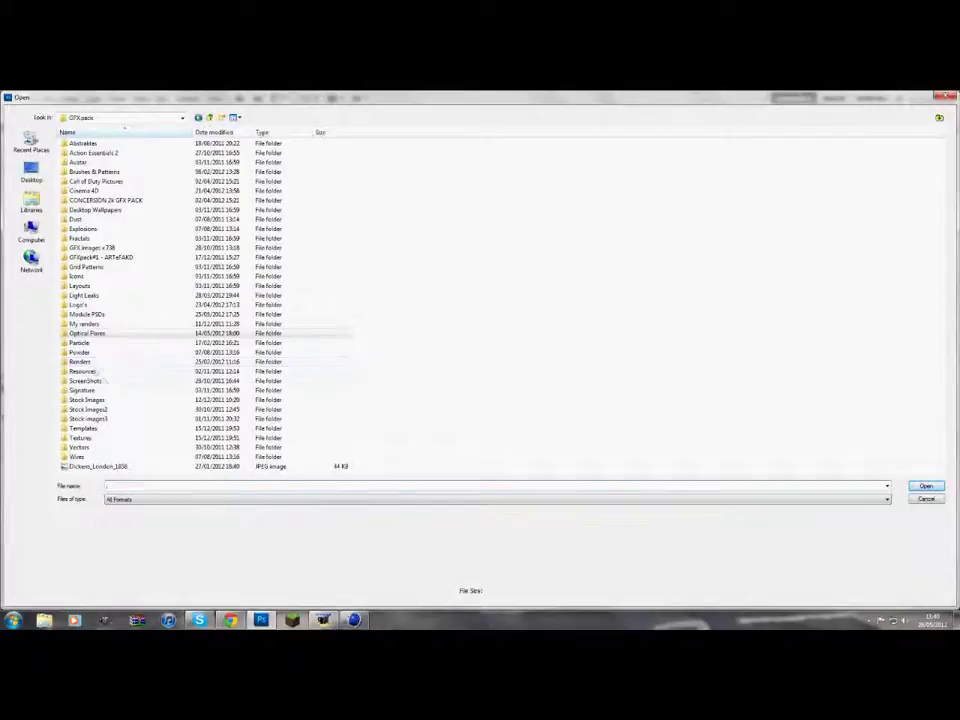
pyautogui.doubleClick(98, 437)
pyautogui.doubleClick(390, 154)
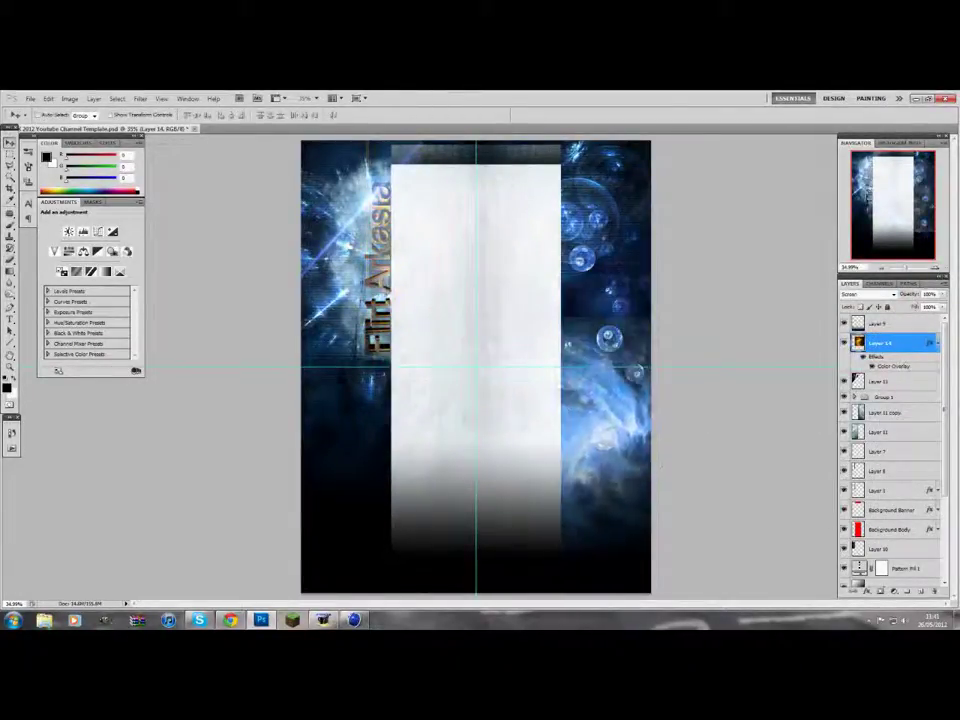
pyautogui.moveTo(880, 343)
pyautogui.mouseDown()
pyautogui.moveTo(892, 408)
pyautogui.moveTo(888, 368)
pyautogui.mouseUp()
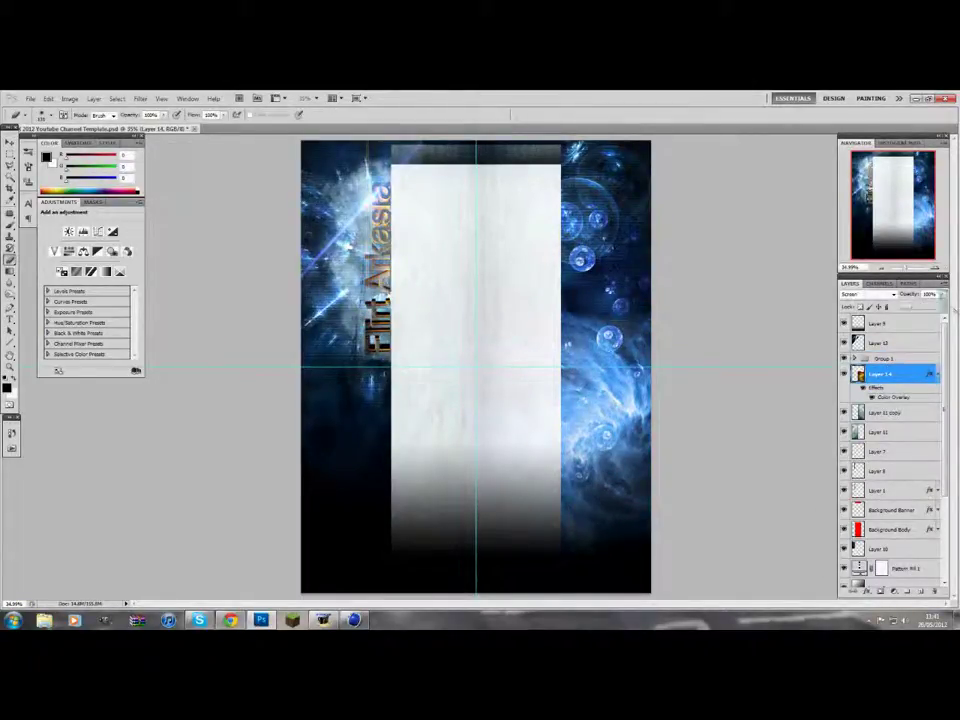
pyautogui.write('10')
pyautogui.click(30, 98)
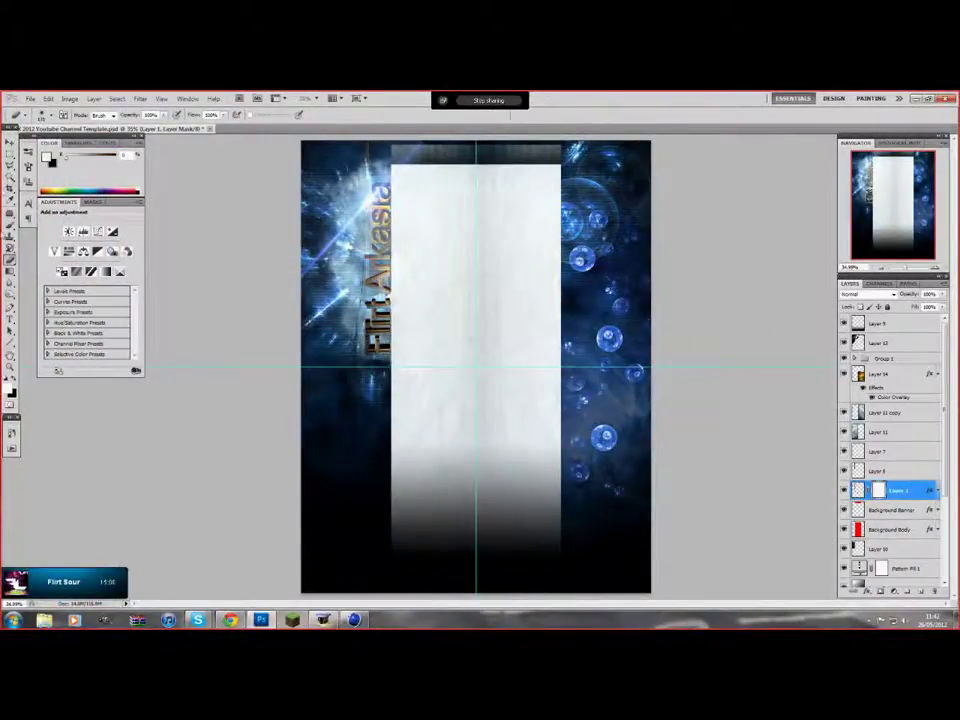
# Look through the Brush Preset picker and dismiss it.
pyautogui.click(40, 114)
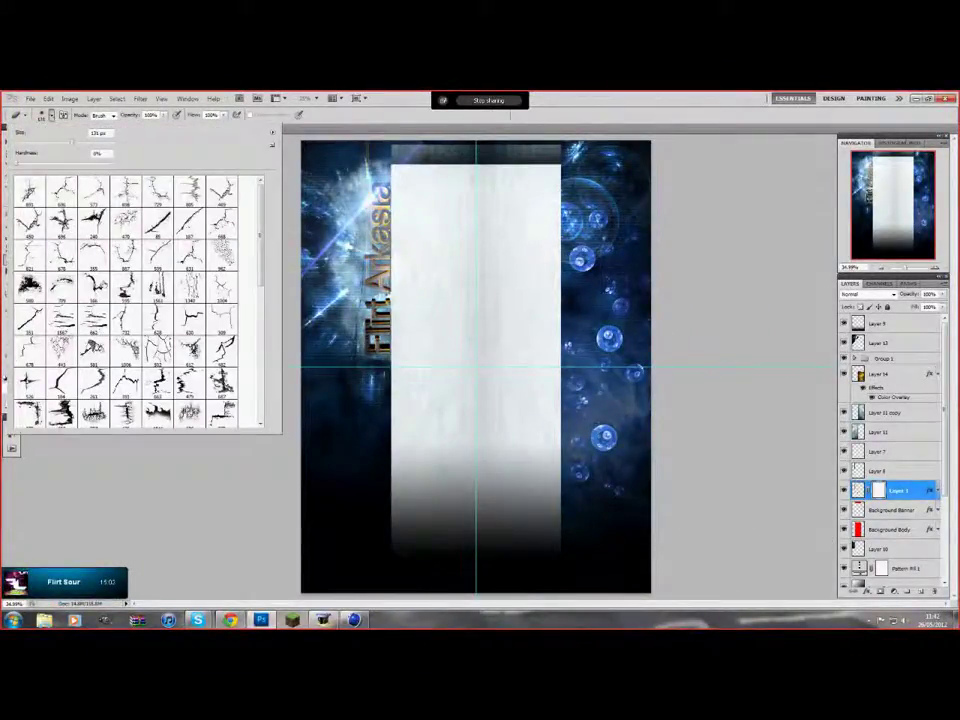
pyautogui.scroll(1, 475, 367)
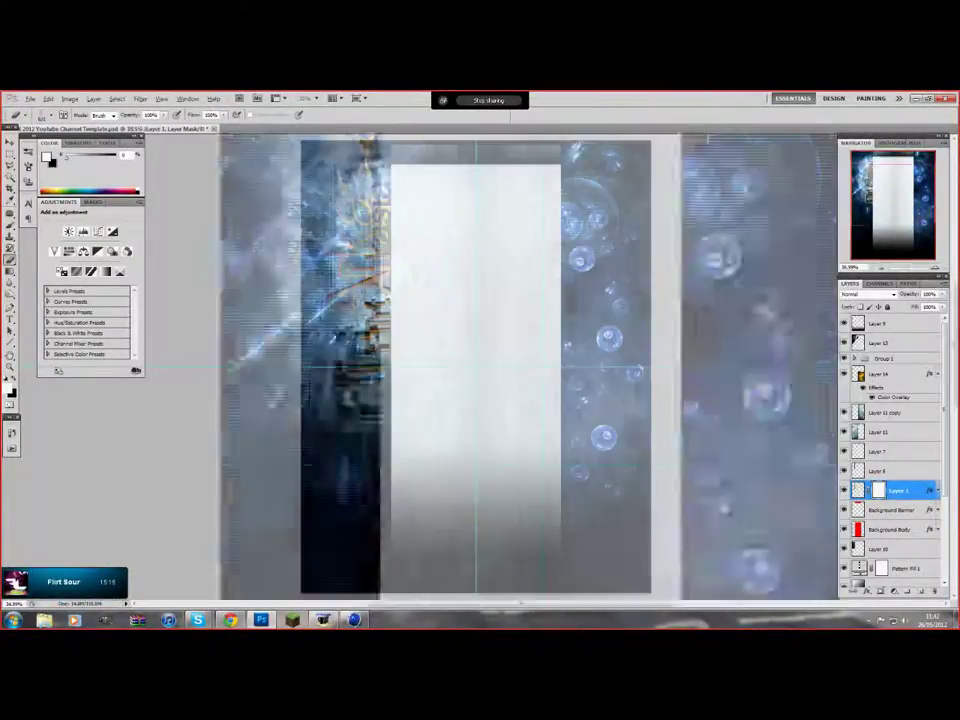
pyautogui.click(40, 114)
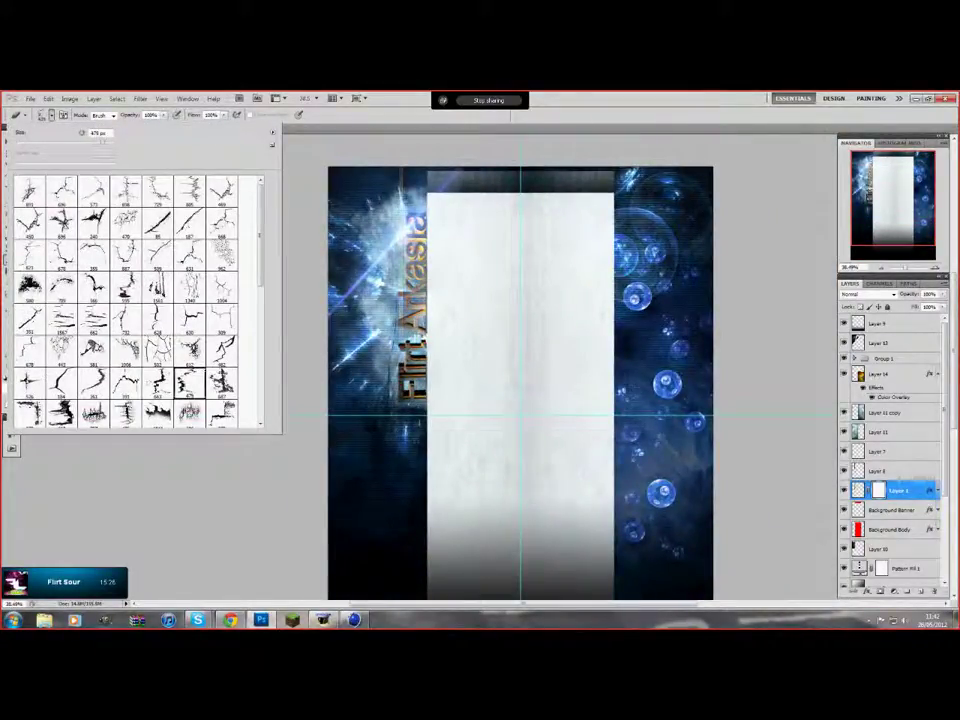
pyautogui.press('Escape')
pyautogui.scroll(3, 305, 280)
pyautogui.scroll(-4, 290, 160)
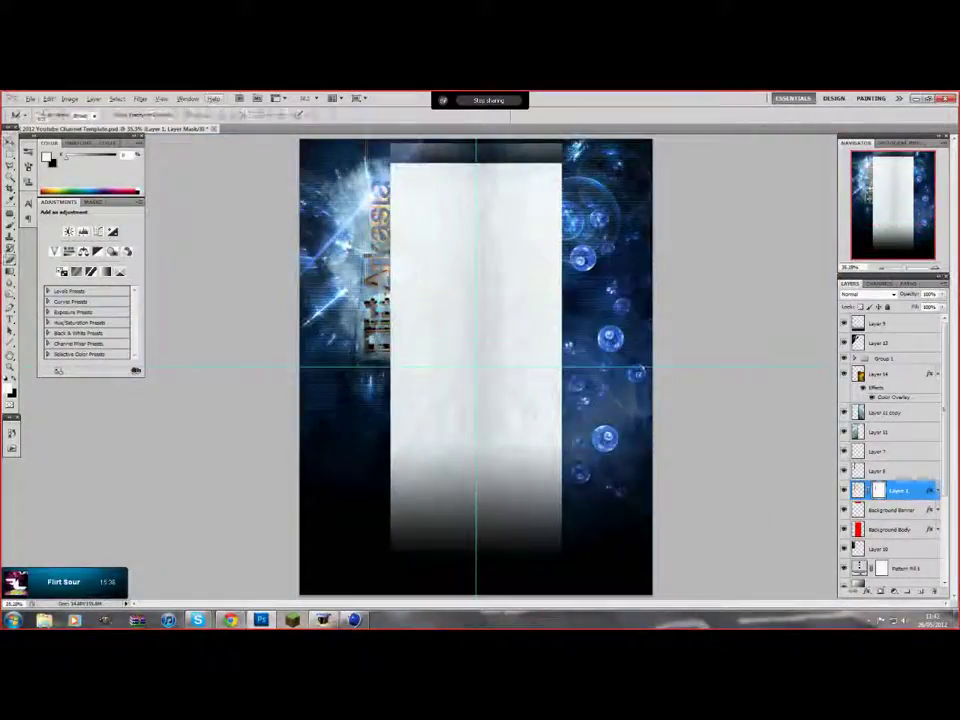
# Check the Background Banner layer style, then bring up the Nebulas folder in the Open dialog.
pyautogui.doubleClick(915, 510)
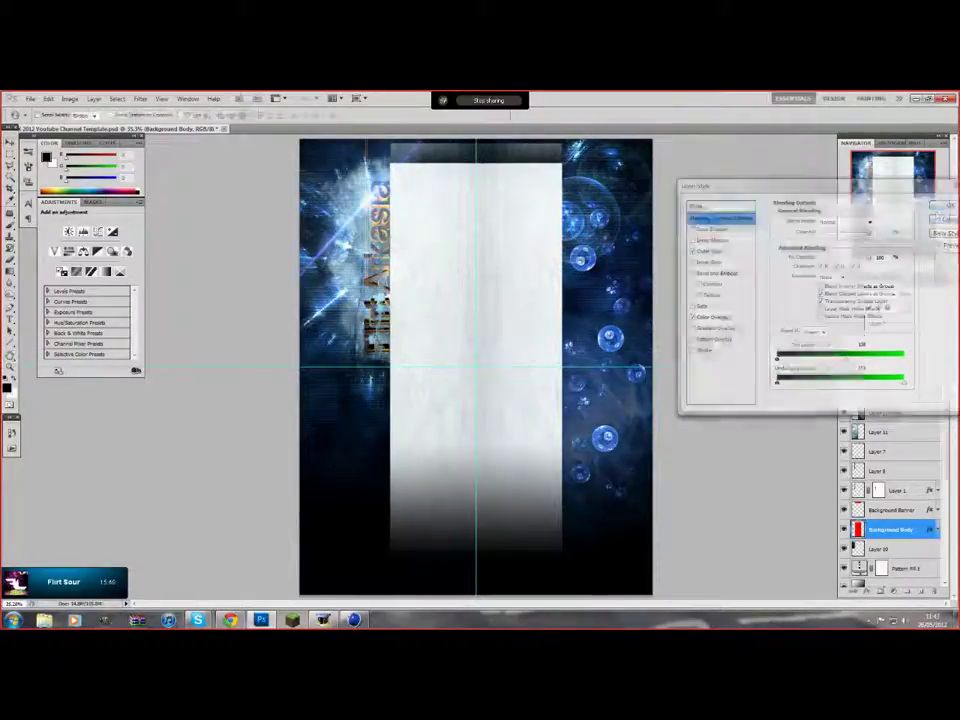
pyautogui.press('Escape')
pyautogui.hotkey('ctrl', 'o')
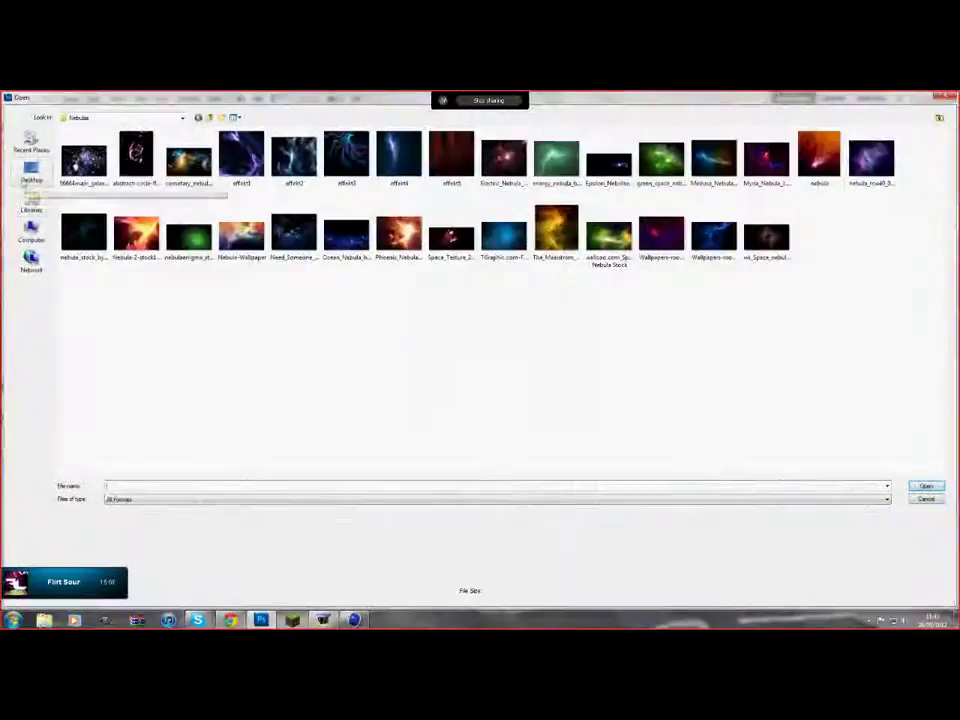
# Bring the pink-and-cyan logo into the banner document with Screen blending.
pyautogui.doubleClick(864, 230)
pyautogui.moveTo(545, 350); pyautogui.dragTo(514, 290)
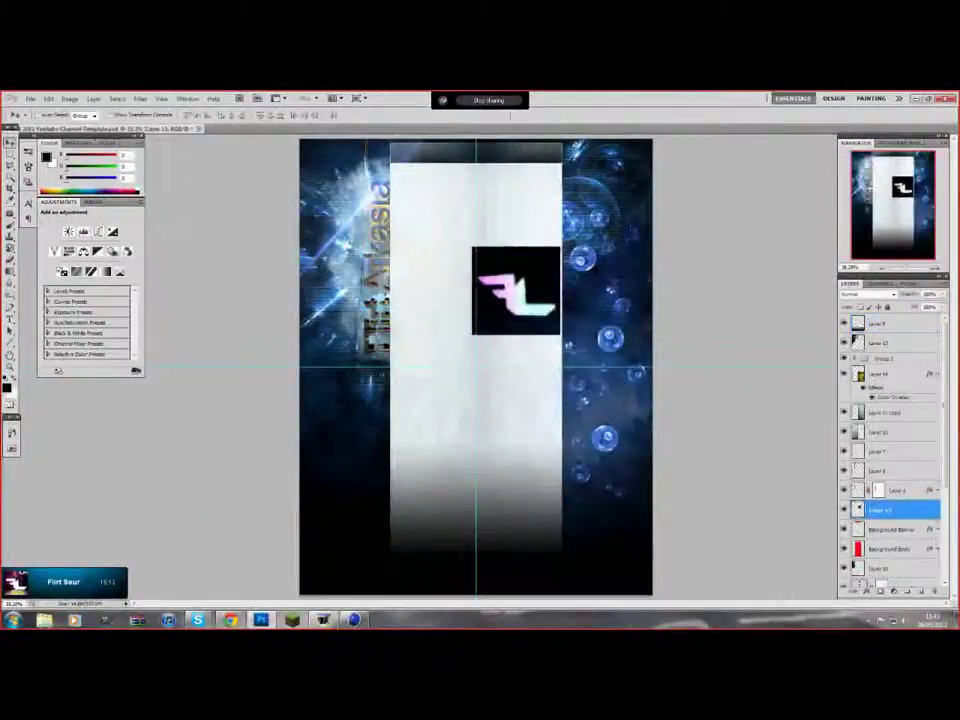
pyautogui.click(866, 294)
pyautogui.click(867, 392)
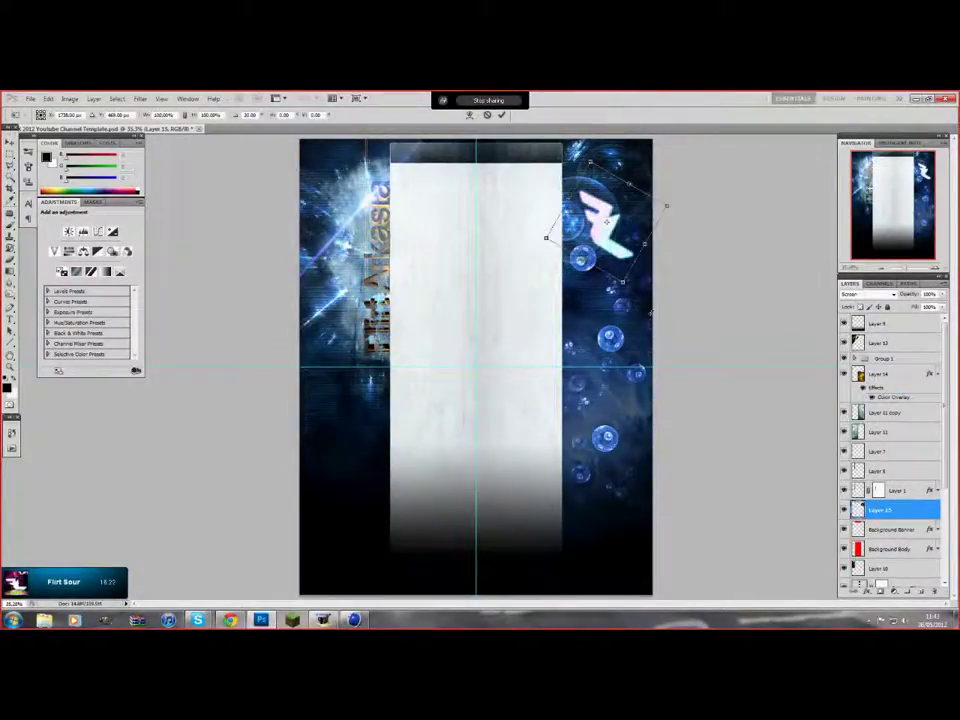
# Give the logo a Drop Shadow and a Bevel and Emboss with the hatched texture pattern.
pyautogui.doubleClick(598, 240)
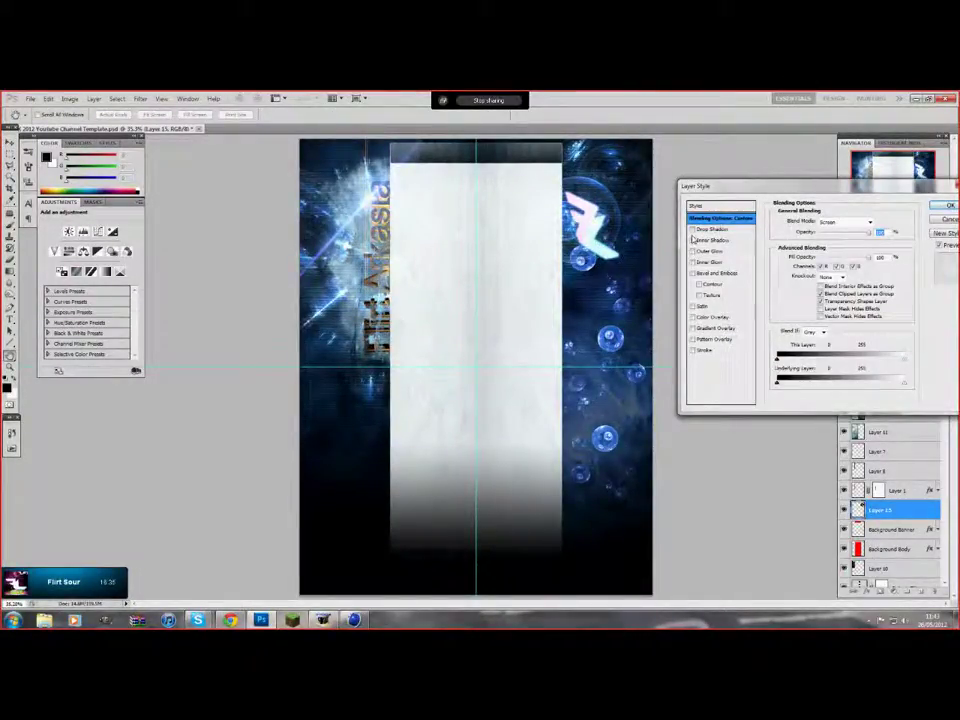
pyautogui.press('Return')
pyautogui.doubleClick(556, 253)
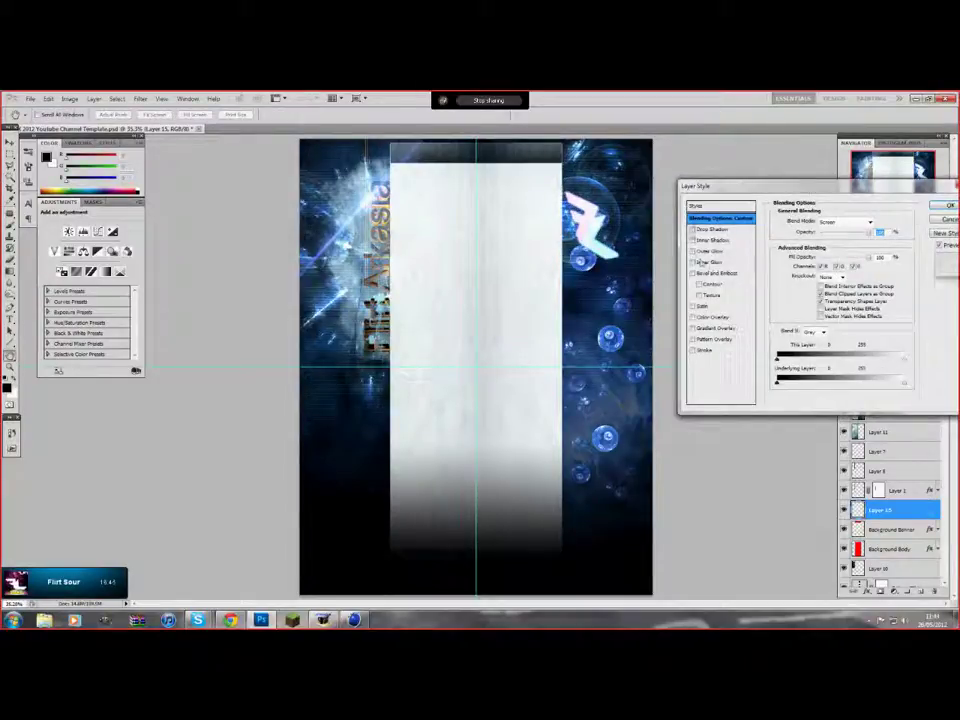
pyautogui.click(714, 229)
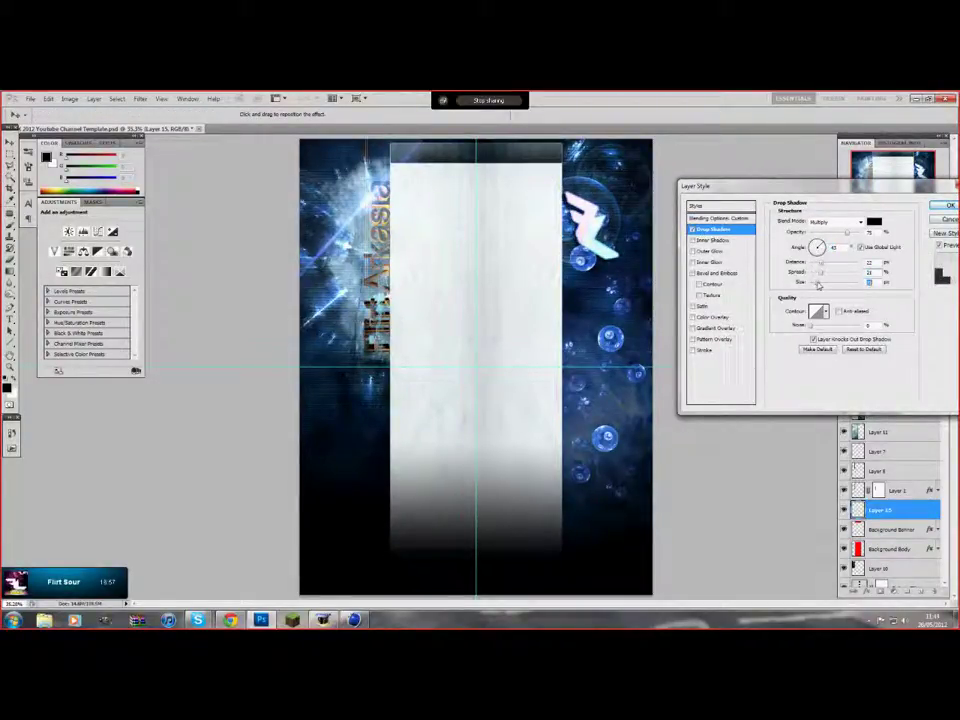
pyautogui.click(711, 295)
pyautogui.click(828, 232)
pyautogui.doubleClick(782, 280)
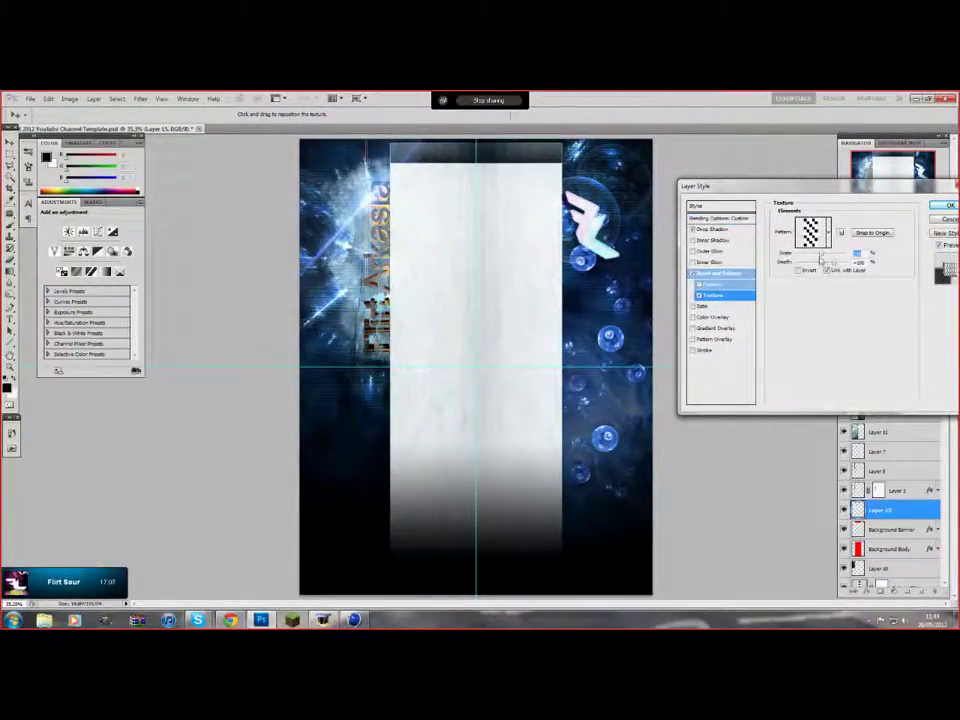
pyautogui.press('Return')
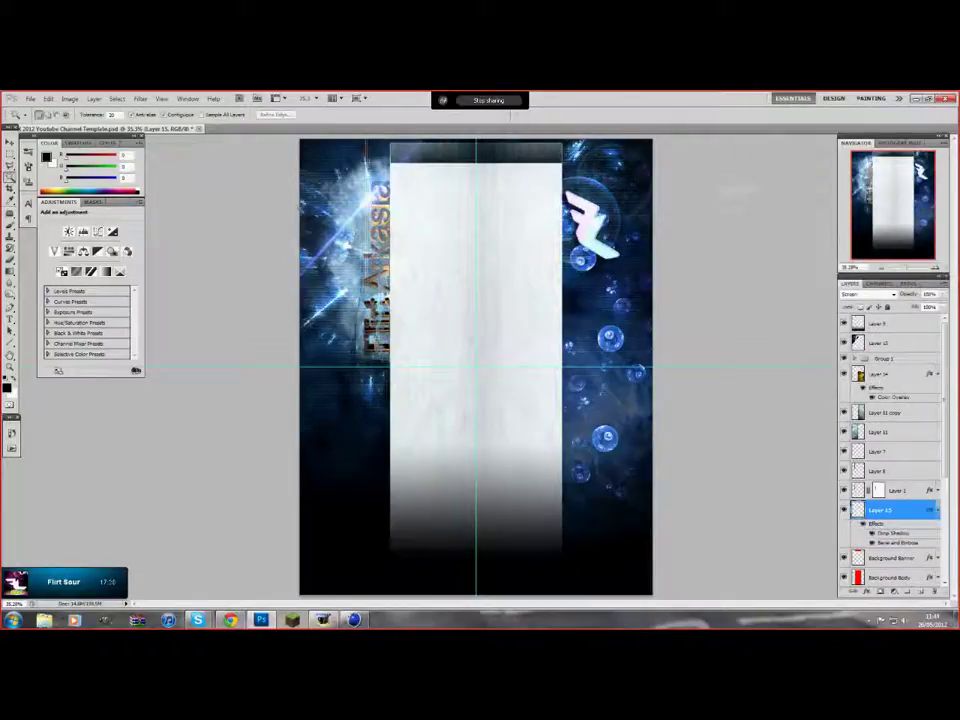
pyautogui.scroll(5, 620, 203)
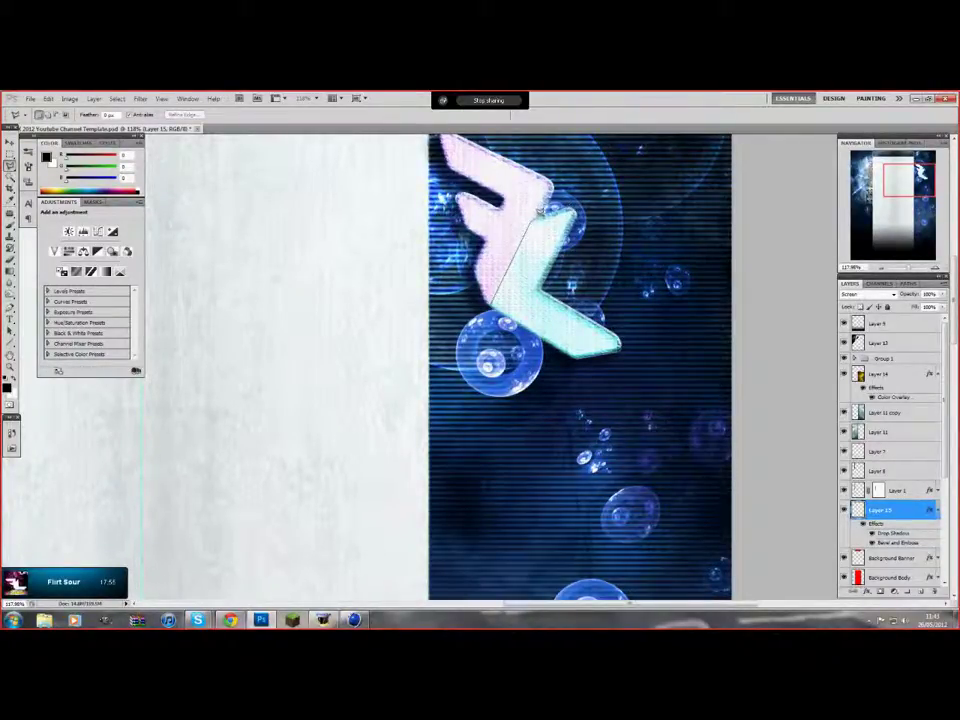
# Copy the selected logo arm to a new layer and rotate it lower on the canvas.
pyautogui.rightClick(557, 311)
pyautogui.click(589, 390)
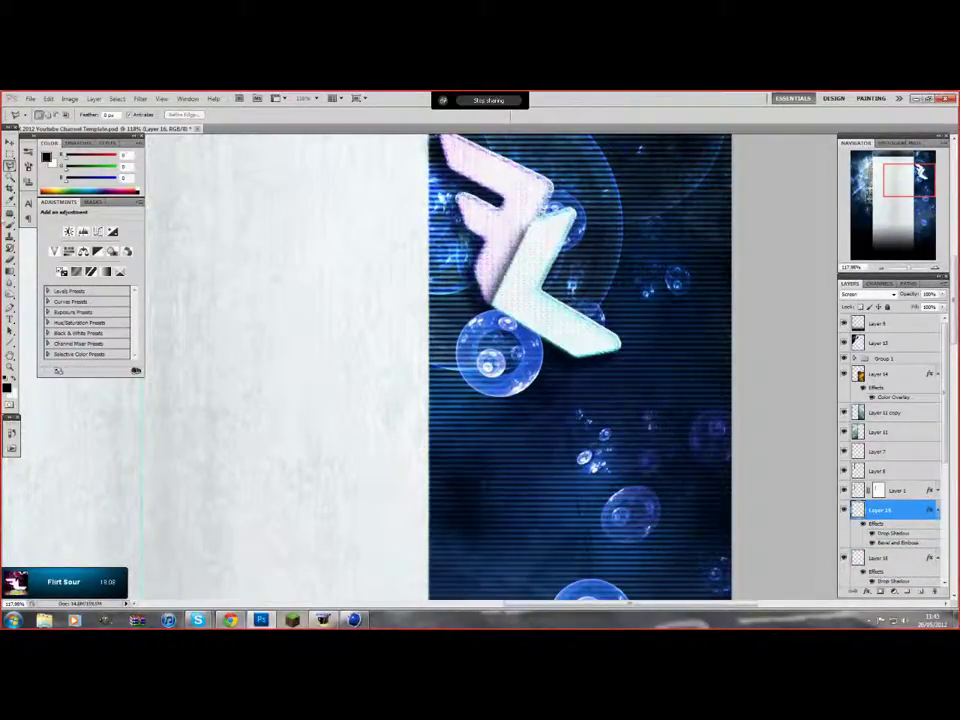
pyautogui.hotkey('ctrl', 't')
pyautogui.moveTo(471, 195); pyautogui.dragTo(403, 287)
pyautogui.press('m')
pyautogui.click(450, 287)
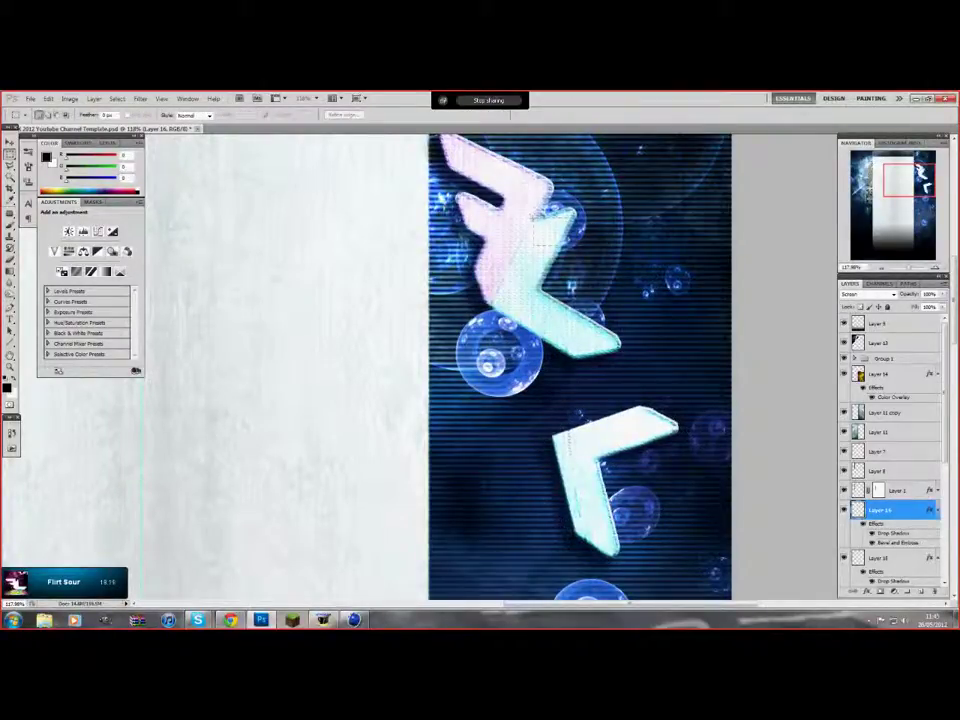
# Remove the arm from the original logo and move the cyan arm up beside the pink piece.
pyautogui.moveTo(450, 140); pyautogui.dragTo(392, 200)
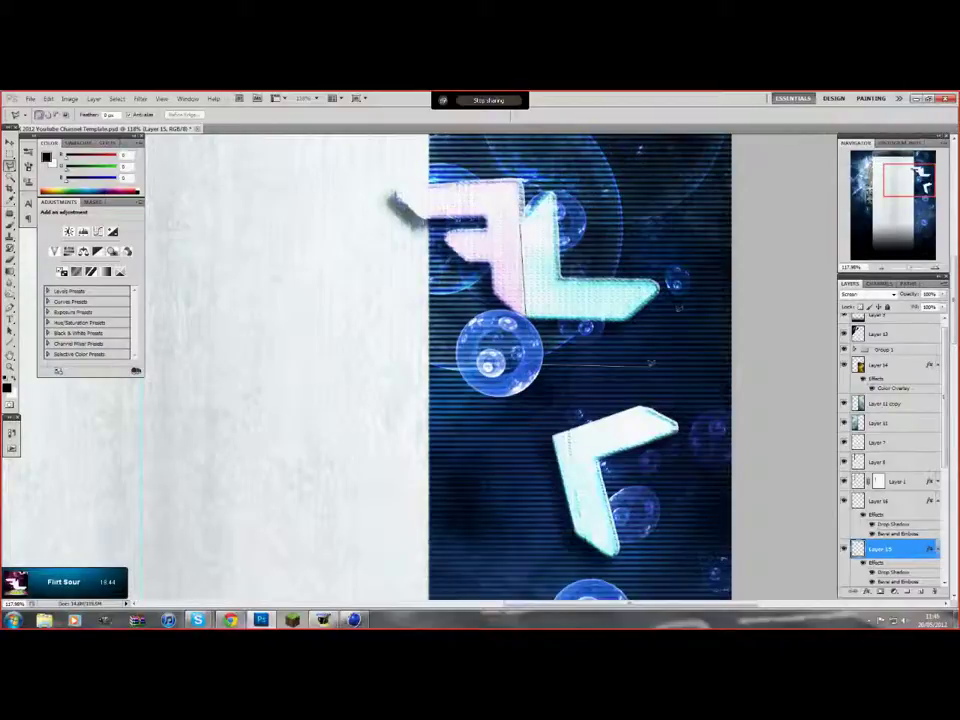
pyautogui.press('Delete')
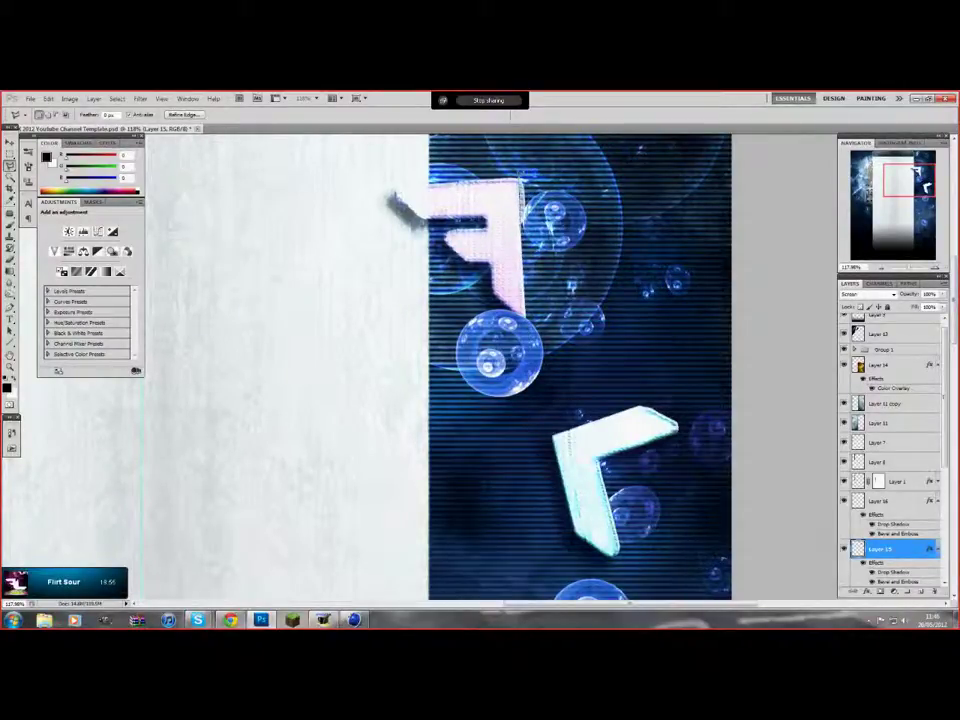
pyautogui.click(502, 115)
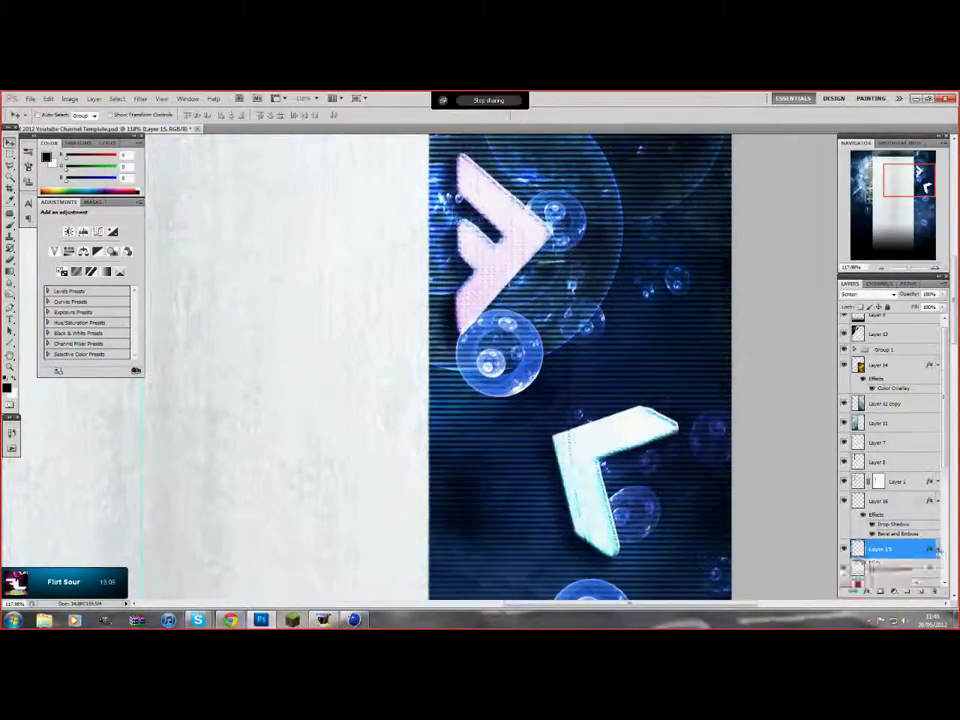
pyautogui.moveTo(615, 480); pyautogui.dragTo(550, 360)
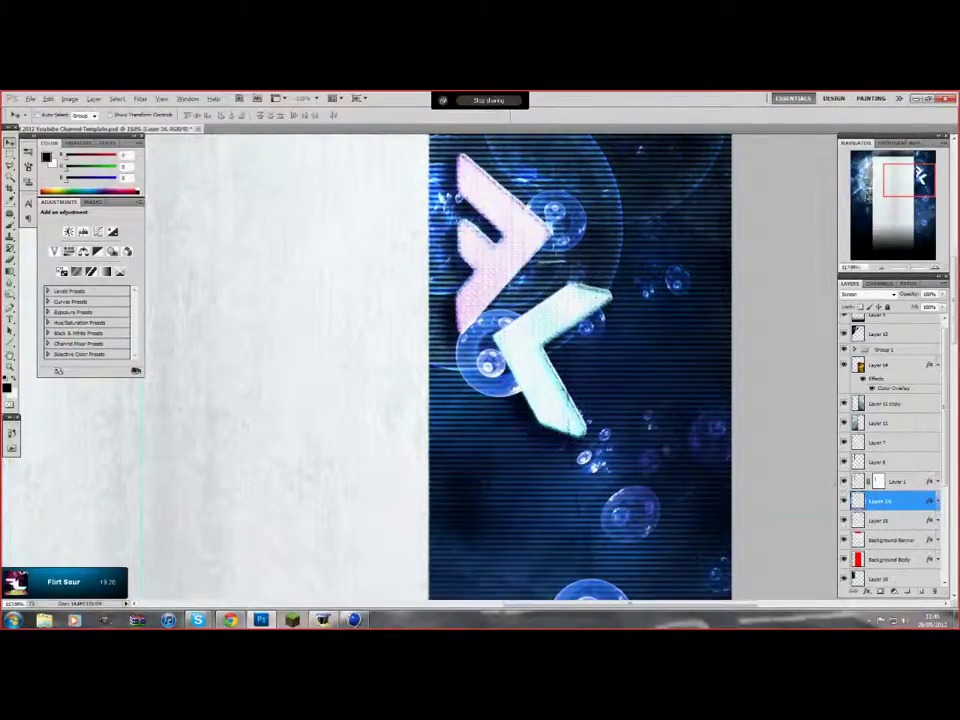
pyautogui.hotkey('ctrl', '-')
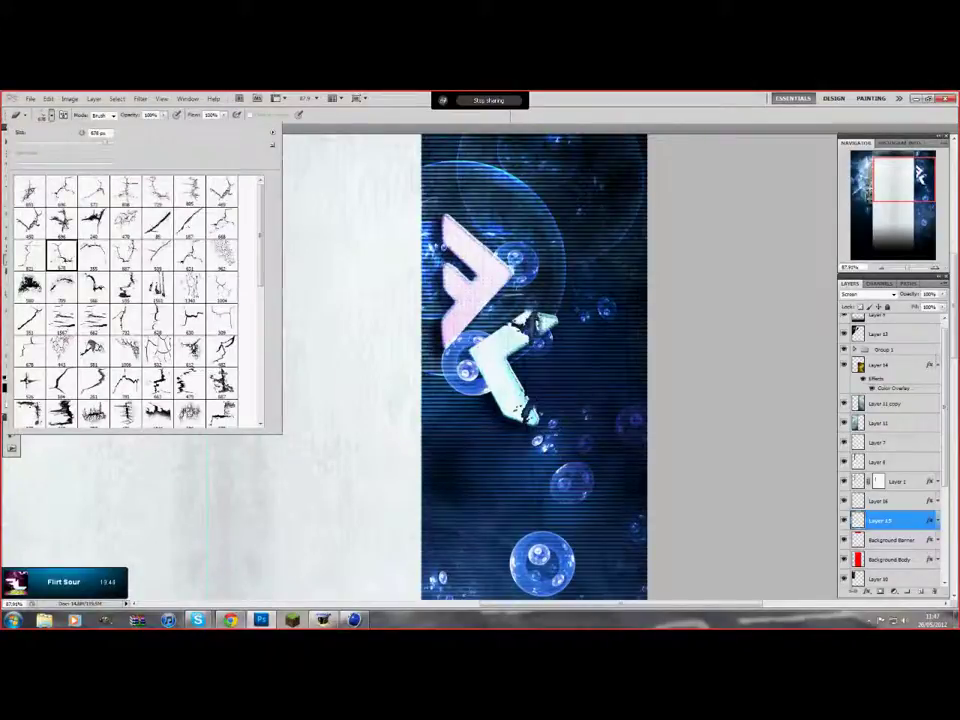
pyautogui.hotkey('ctrl', '-')
pyautogui.hotkey('ctrl', '-')
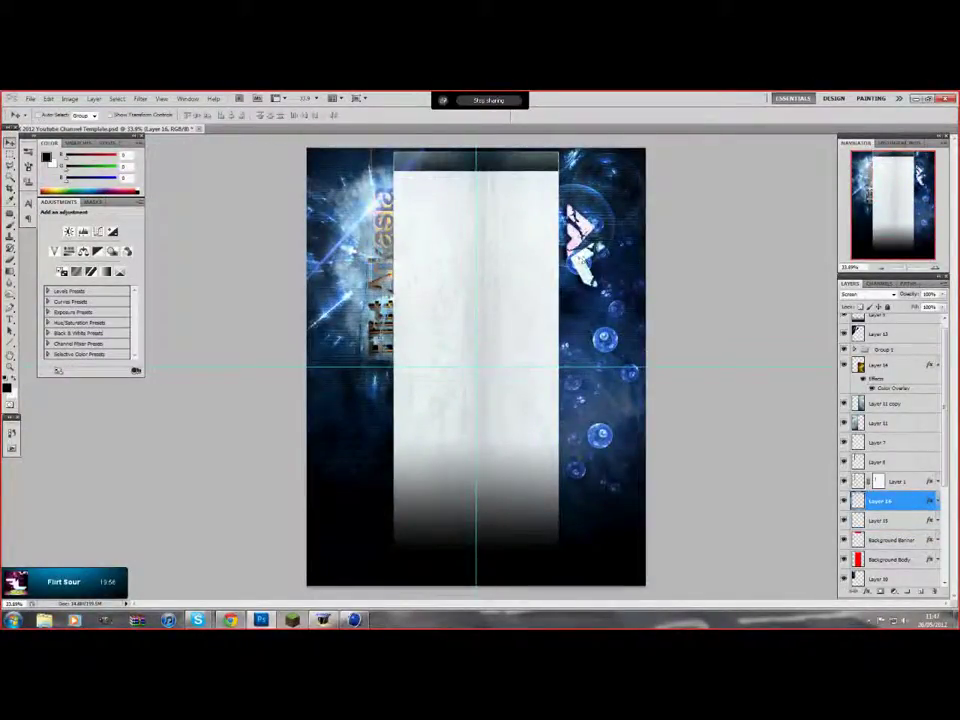
# Add a spark layer with a blue Color Overlay behind the logo, then bring up Save As.
pyautogui.hotkey('ctrl', 'o')
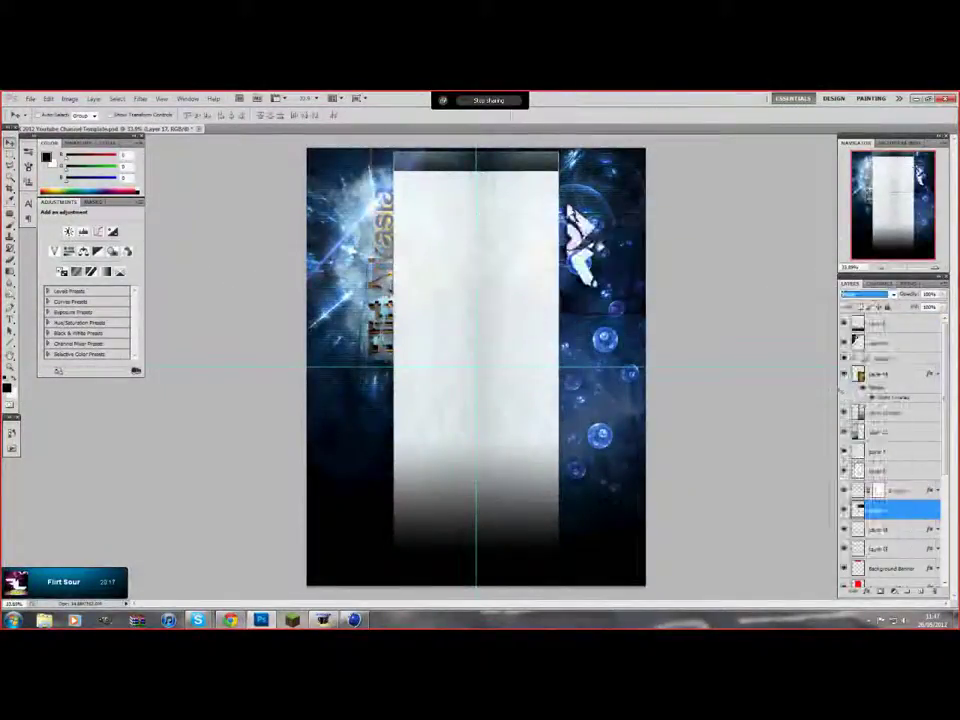
pyautogui.doubleClick(880, 510)
pyautogui.click(712, 318)
pyautogui.click(874, 221)
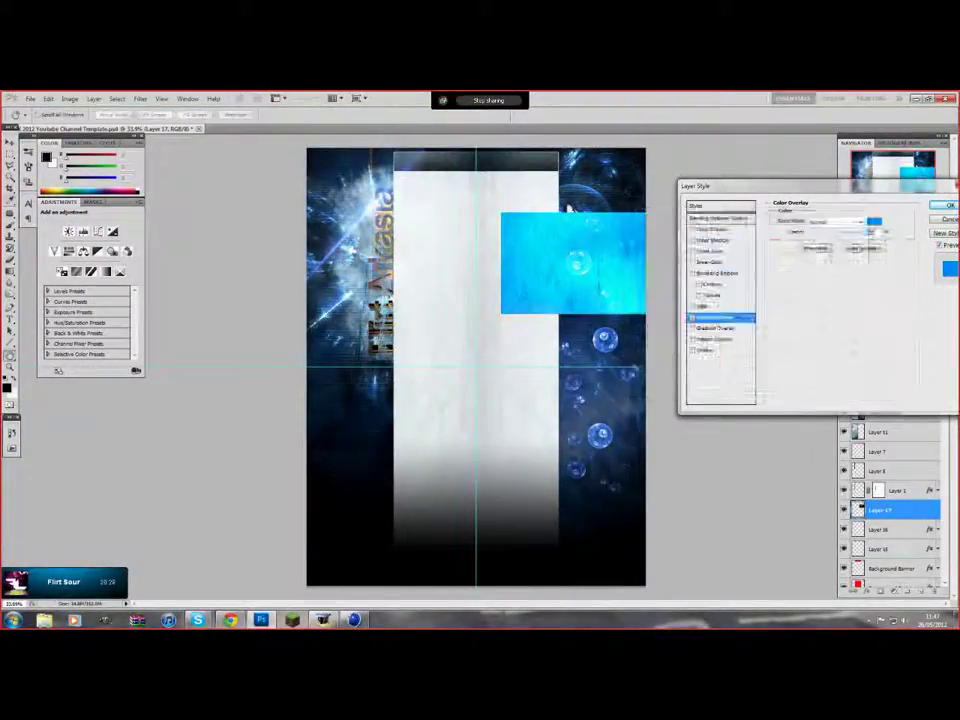
pyautogui.press('Return')
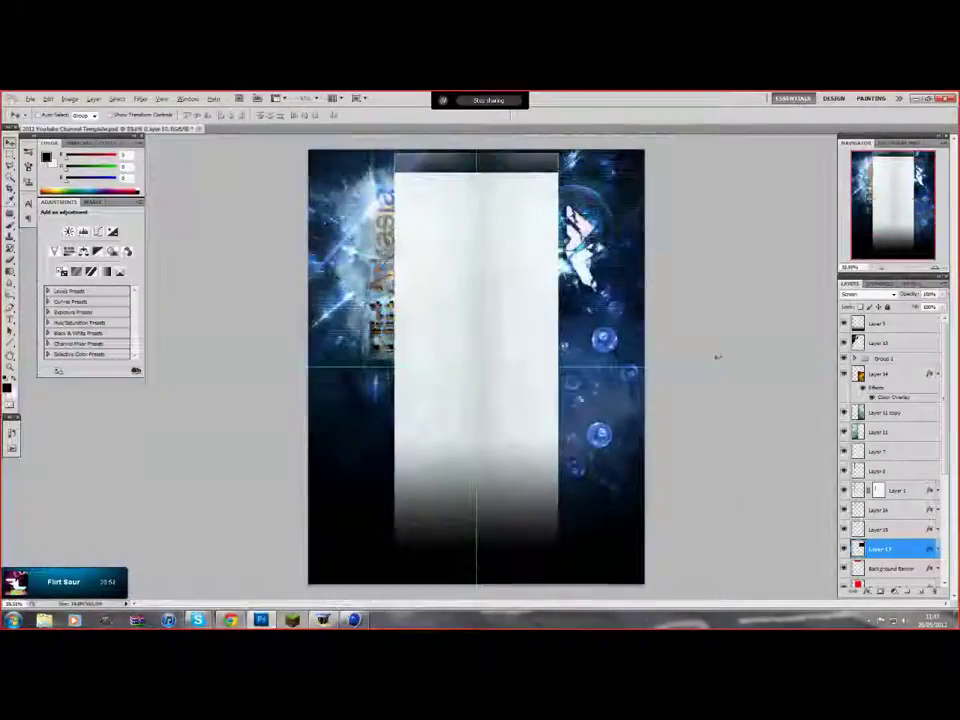
pyautogui.click(29, 98)
pyautogui.click(60, 259)
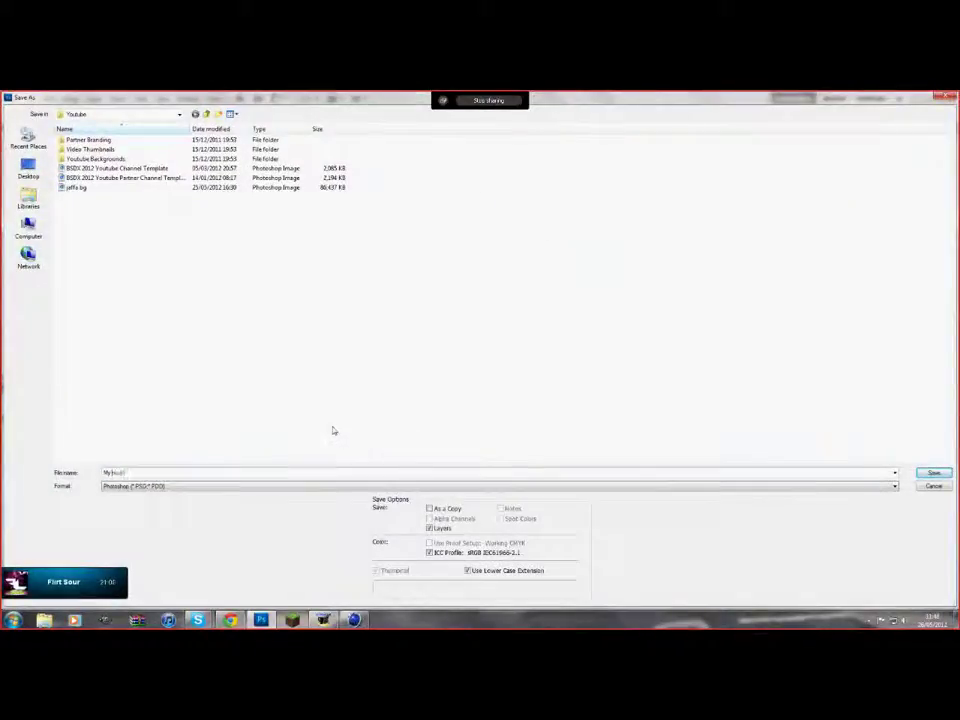